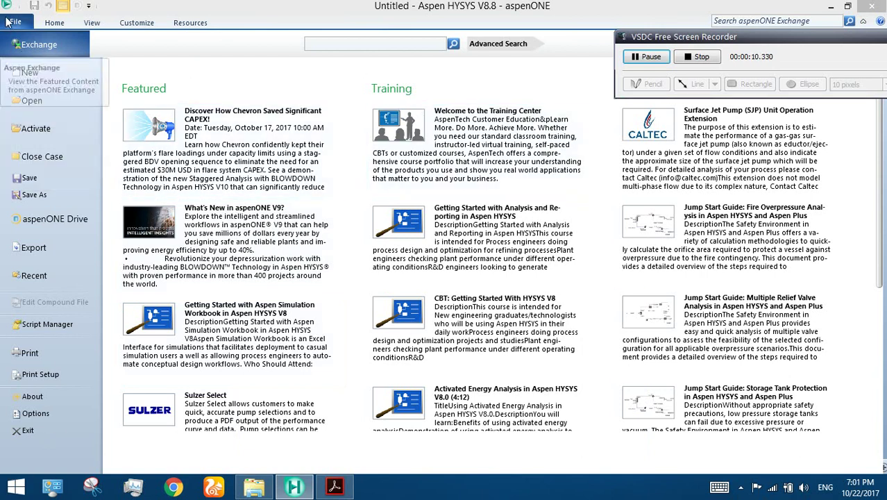
Step: Create a new blank simulation case from the File menu
{"action": "left_click", "coordinate": [25, 72]}
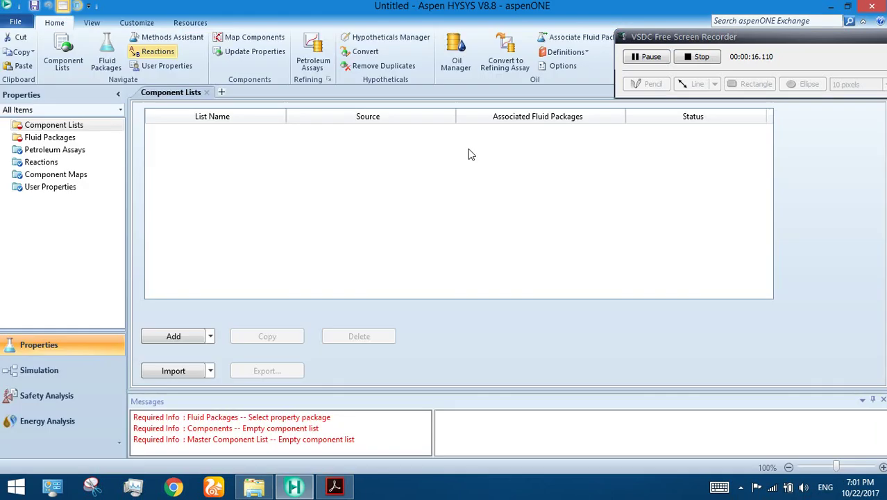
Step: Create Component List - 1 and check the problem statement for the required components
{"action": "left_click", "coordinate": [55, 125]}
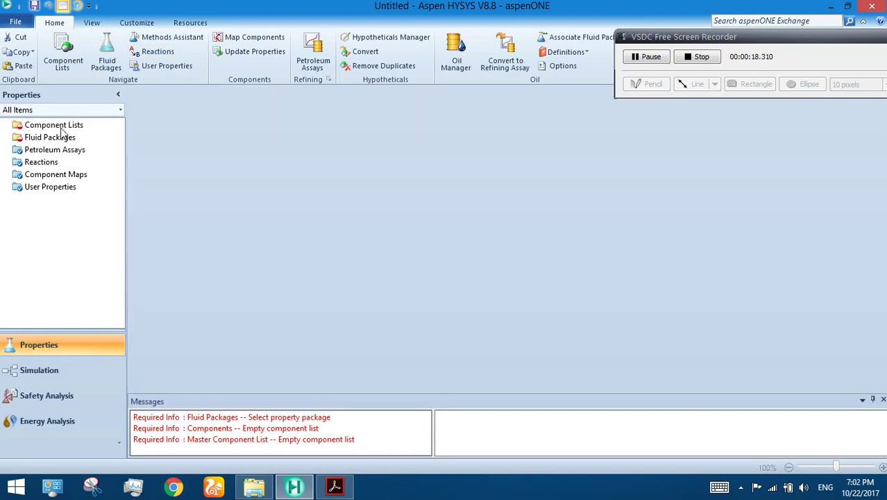
{"action": "left_click", "coordinate": [177, 336]}
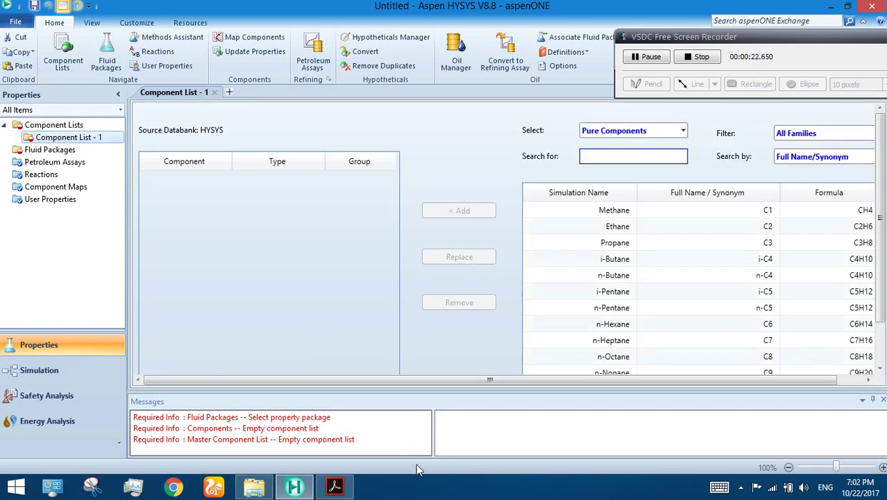
{"action": "left_click", "coordinate": [335, 486]}
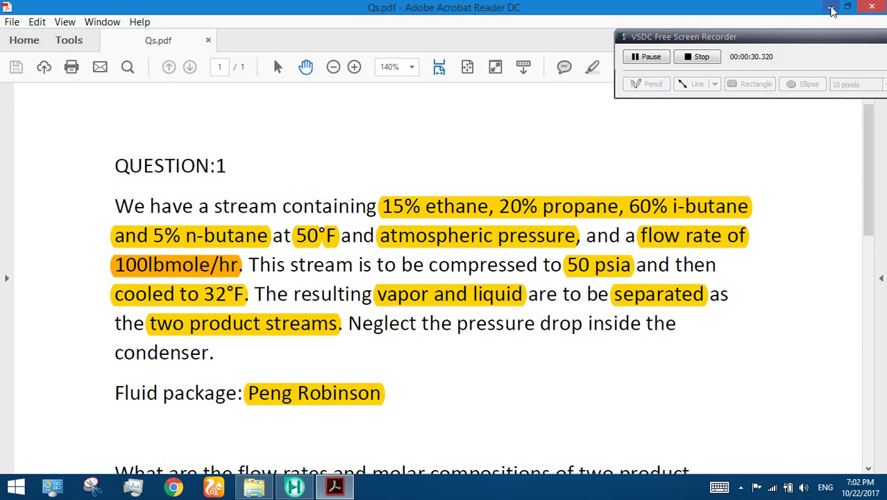
{"action": "left_click", "coordinate": [832, 10]}
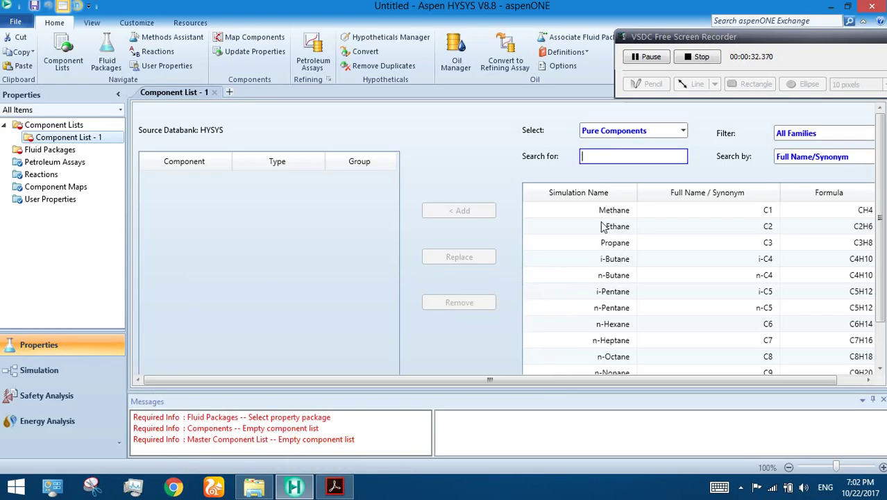
Step: Add Ethane, Propane, i-Butane and n-Butane to Component List - 1
{"action": "left_click", "coordinate": [602, 226]}
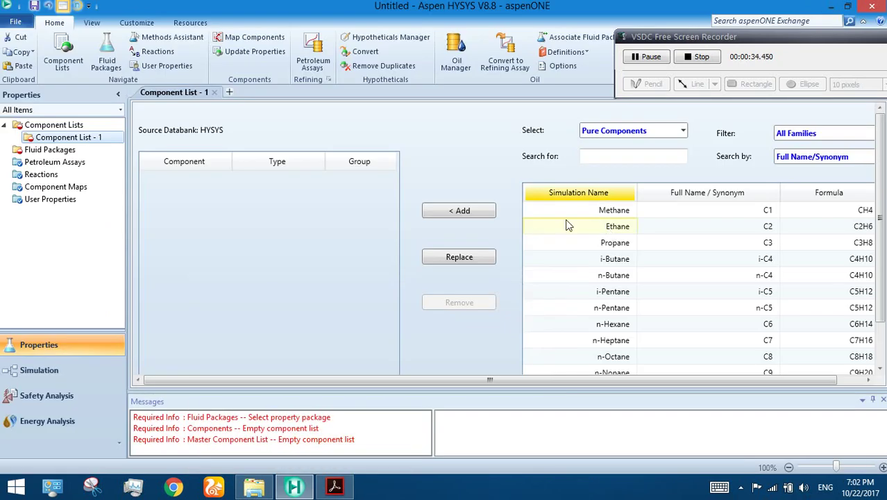
{"action": "left_click", "coordinate": [464, 210]}
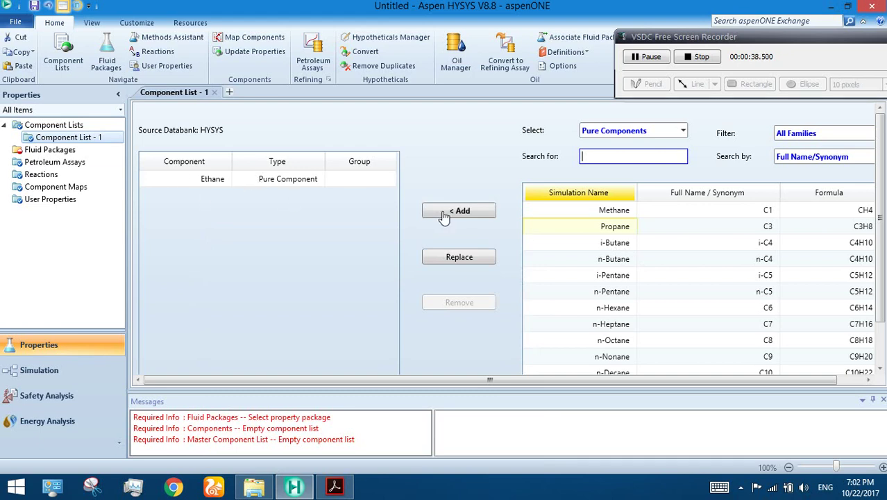
{"action": "left_click", "coordinate": [604, 231]}
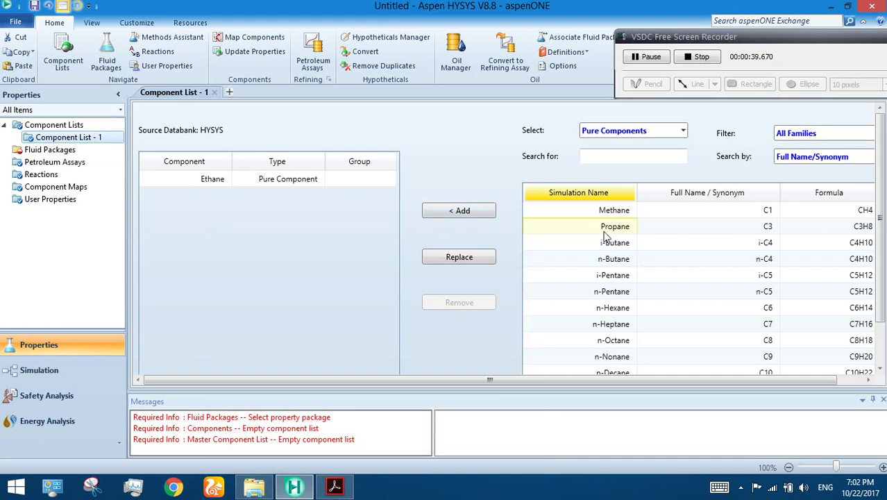
{"action": "left_click", "coordinate": [463, 211]}
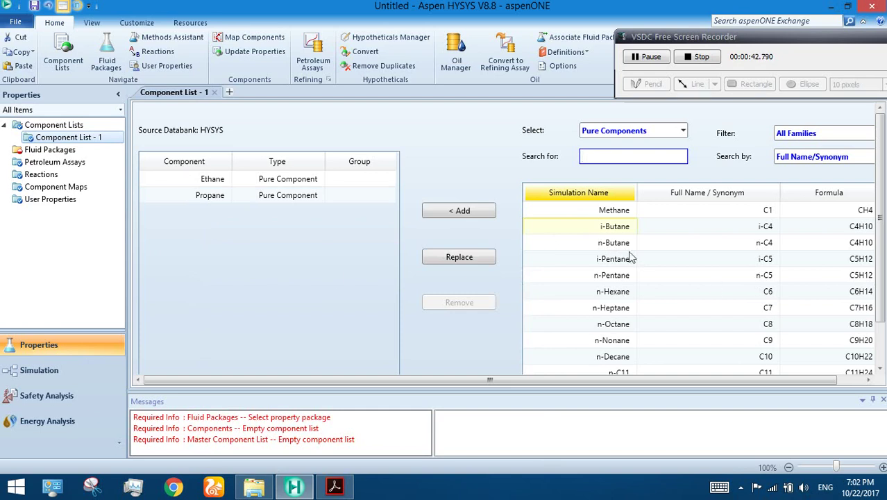
{"action": "left_click", "coordinate": [618, 231]}
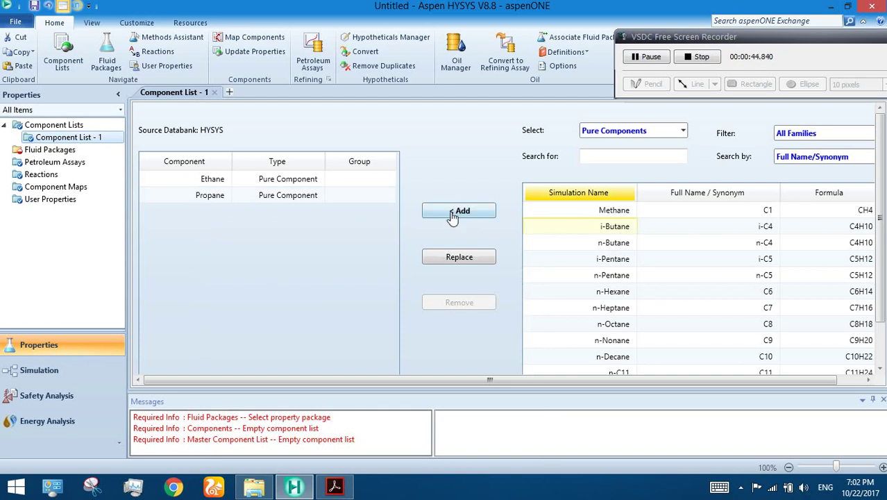
{"action": "left_click", "coordinate": [453, 216]}
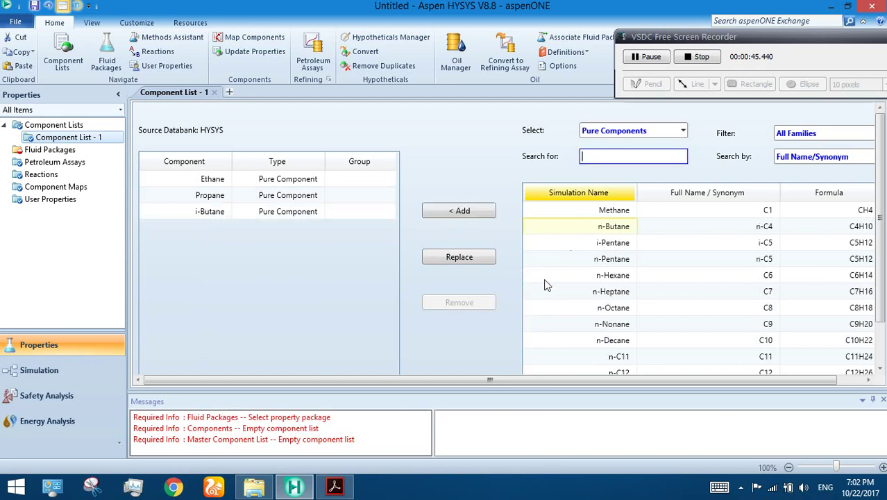
{"action": "left_click", "coordinate": [473, 219]}
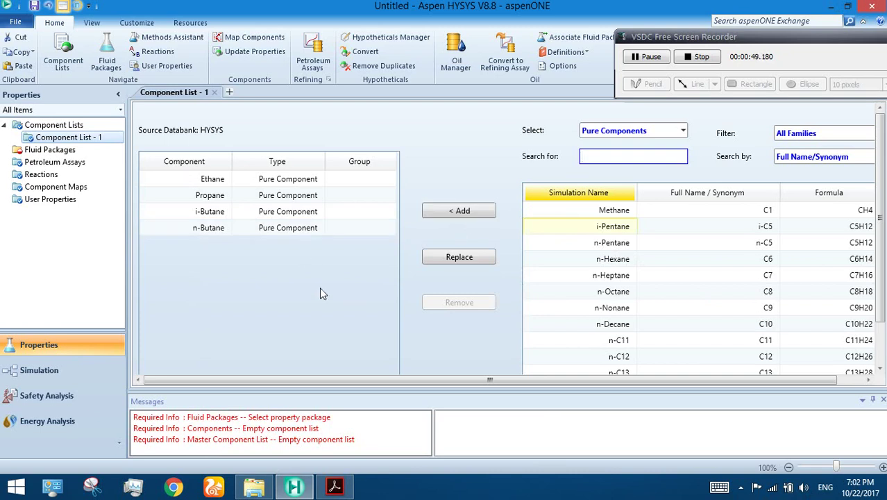
{"action": "scroll", "coordinate": [322, 291], "scroll_direction": "down", "scroll_amount": 1}
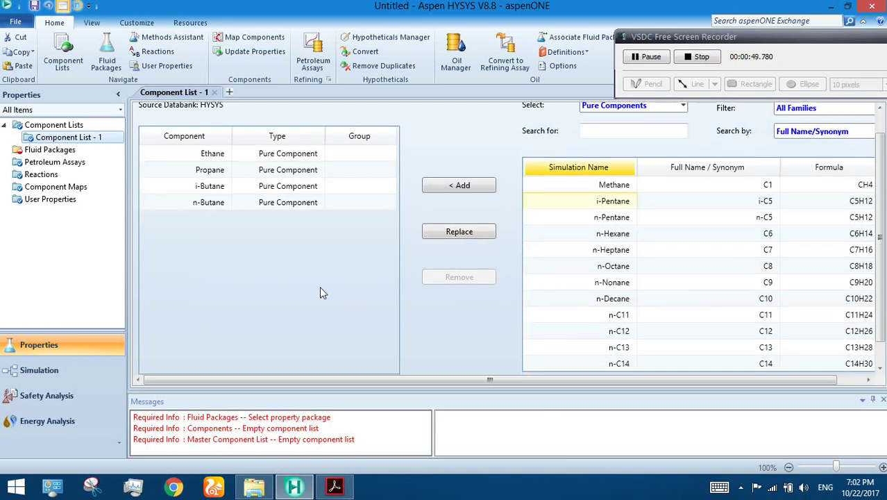
Step: Go to Fluid Packages, check the PDF for the required package, and launch Methods Assistant
{"action": "left_click", "coordinate": [53, 154]}
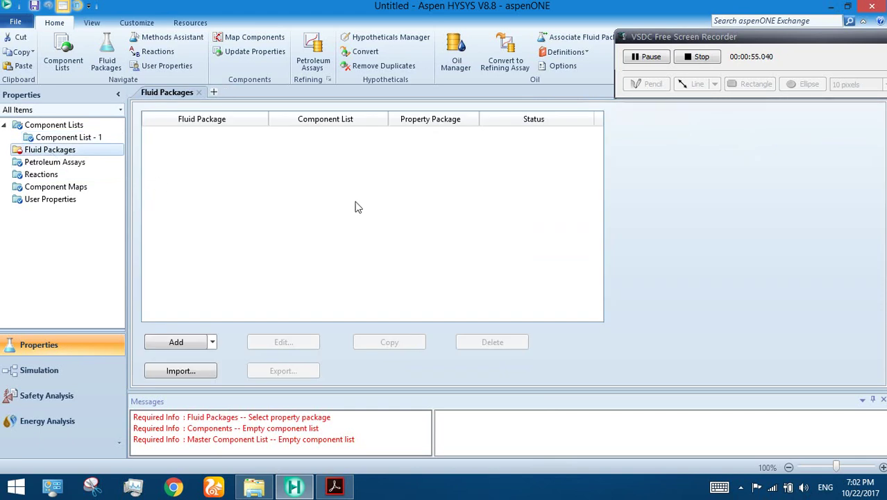
{"action": "left_click", "coordinate": [335, 486]}
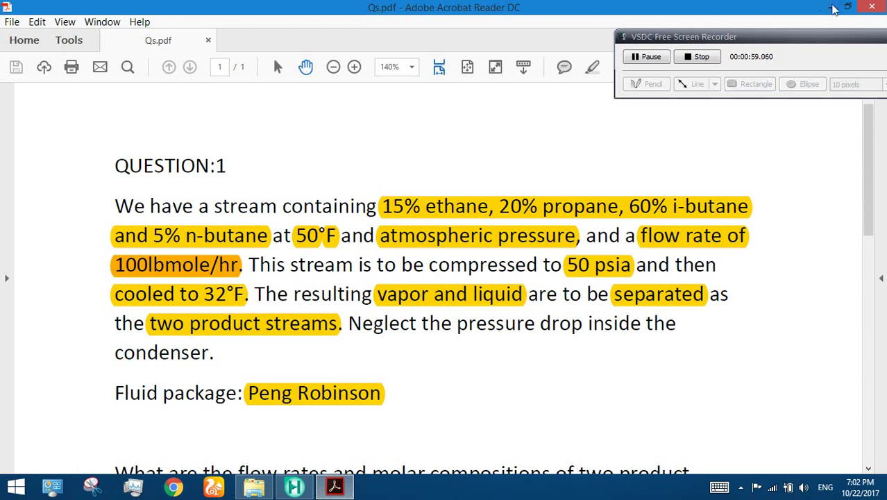
{"action": "left_click", "coordinate": [831, 9]}
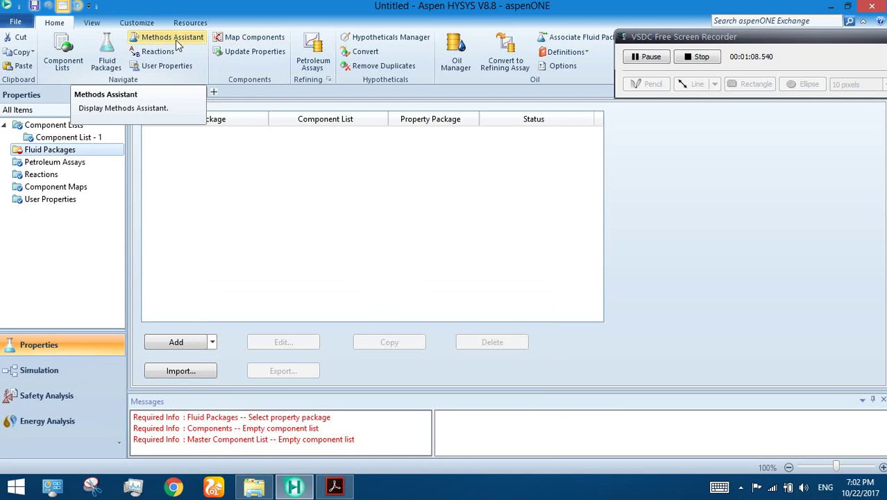
{"action": "left_click", "coordinate": [178, 45]}
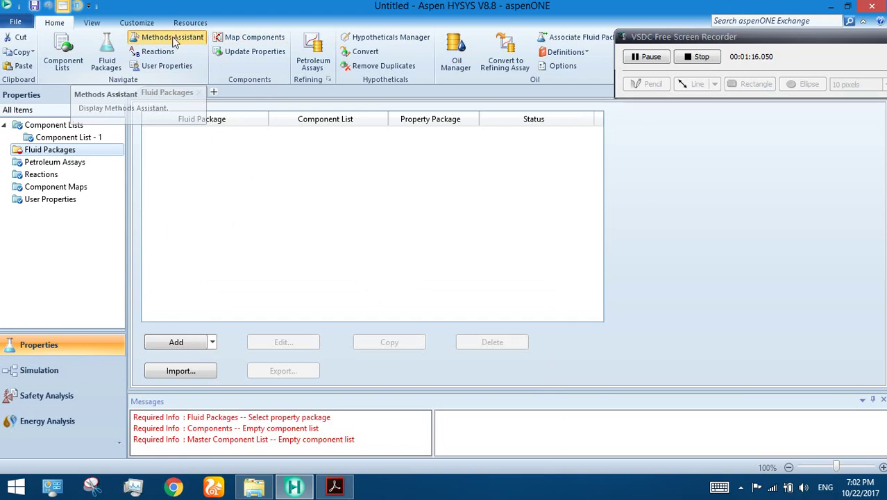
{"action": "key", "text": "F1"}
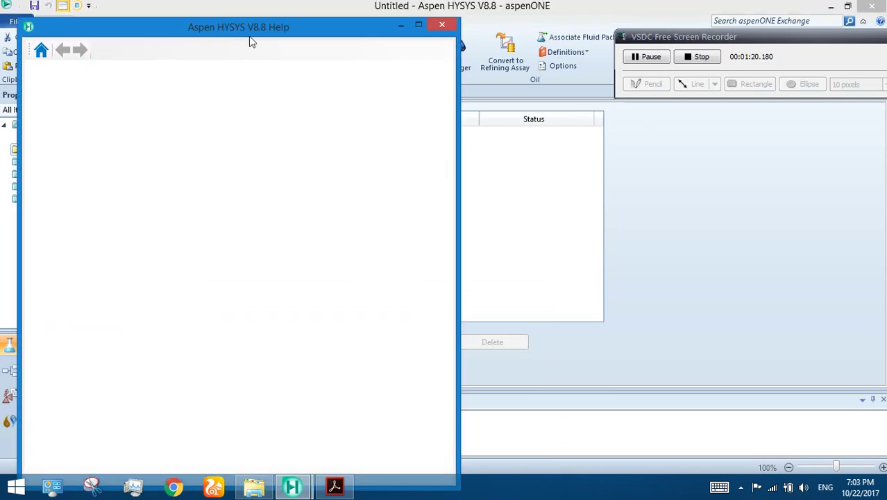
{"action": "left_click_drag", "start_coordinate": [257, 31], "coordinate": [280, 18]}
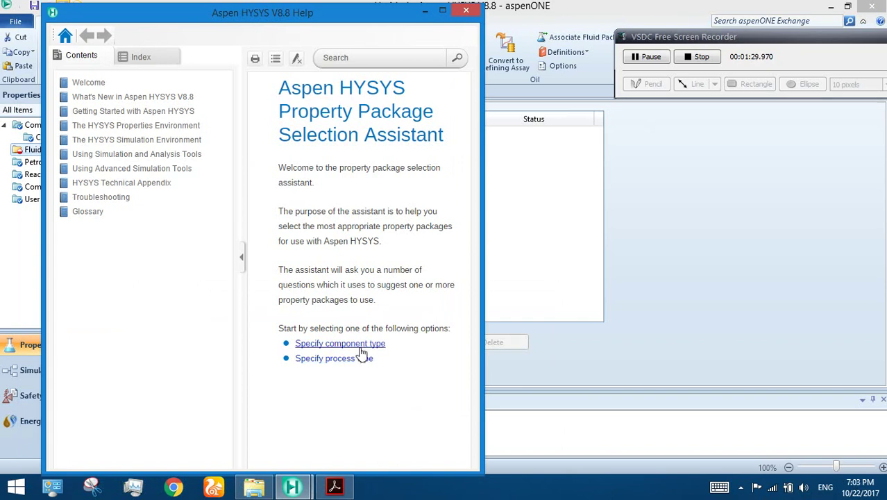
{"action": "left_click", "coordinate": [338, 345]}
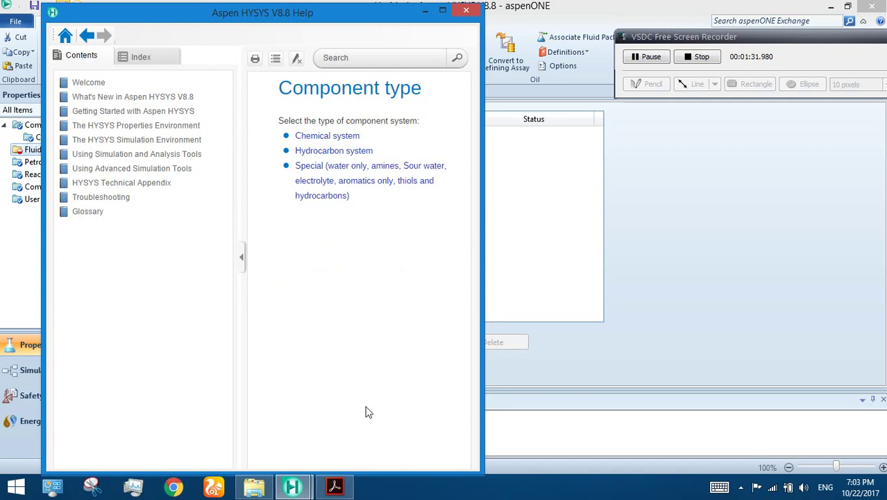
{"action": "left_click", "coordinate": [307, 150]}
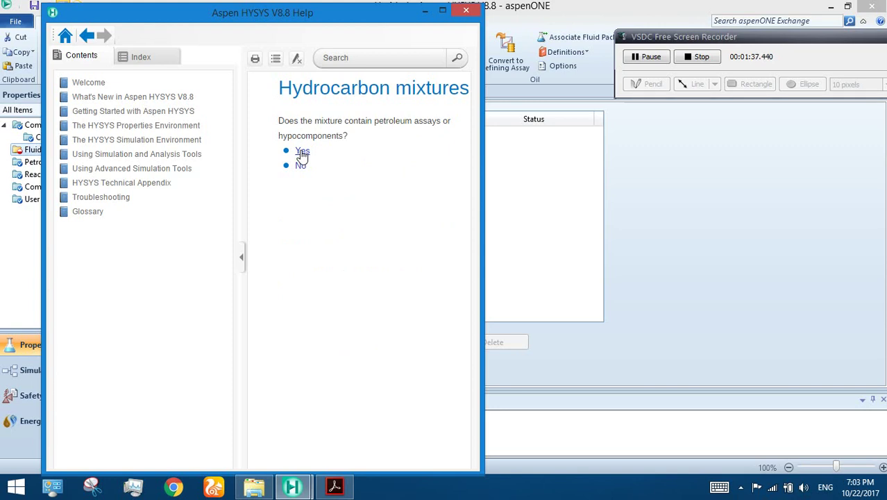
{"action": "left_click", "coordinate": [300, 165]}
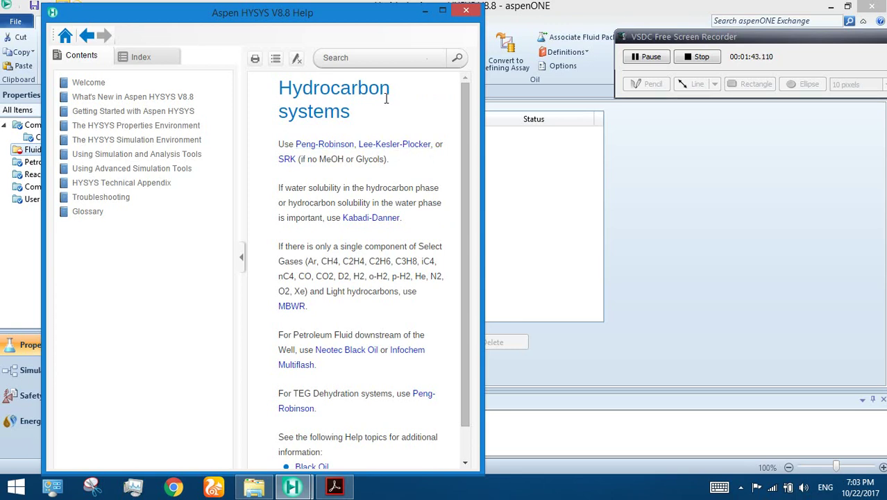
{"action": "left_click", "coordinate": [466, 14]}
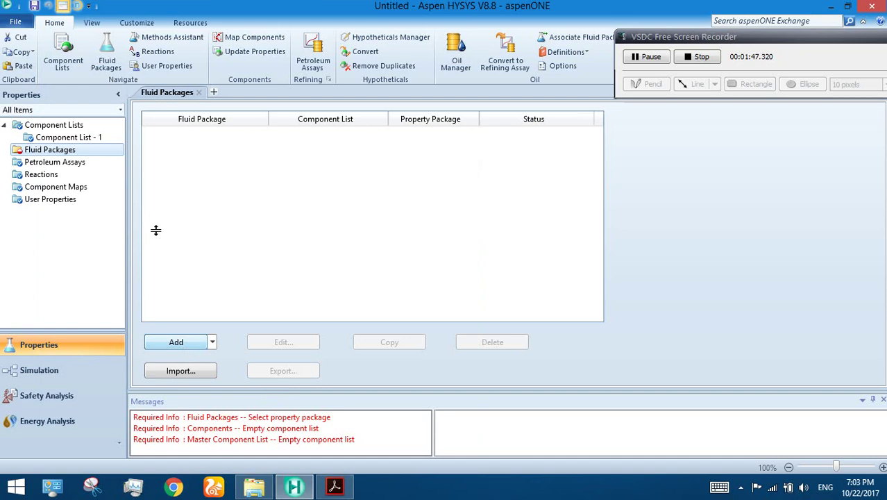
Step: Add fluid package Basis-1 using Peng-Robinson, then enter the Simulation environment
{"action": "left_click", "coordinate": [176, 341]}
{"action": "scroll", "coordinate": [211, 309], "scroll_direction": "down", "scroll_amount": 10}
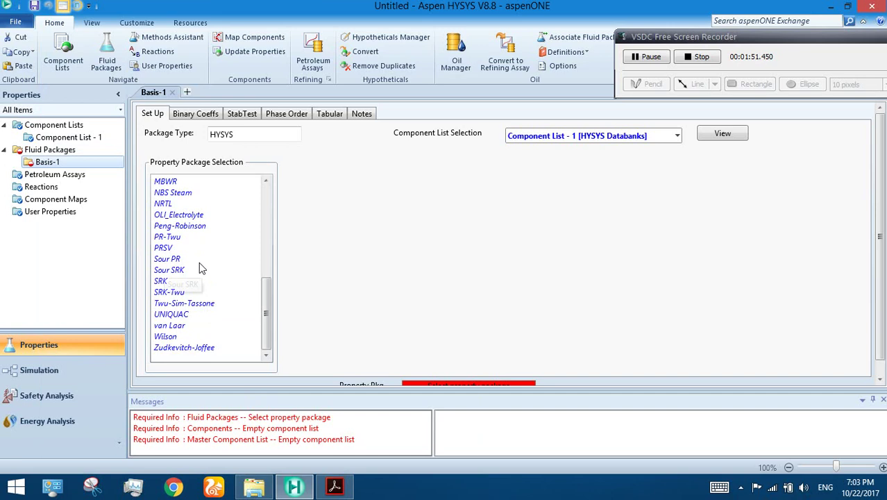
{"action": "left_click", "coordinate": [189, 228]}
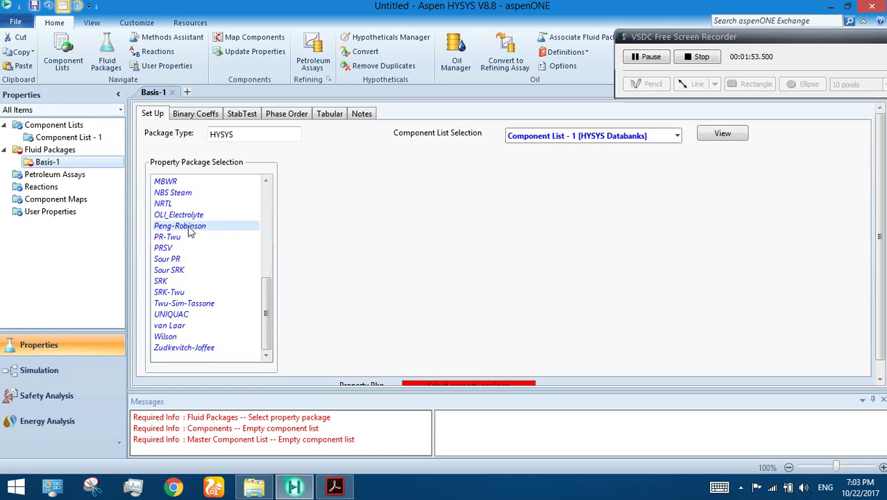
{"action": "left_click", "coordinate": [38, 371]}
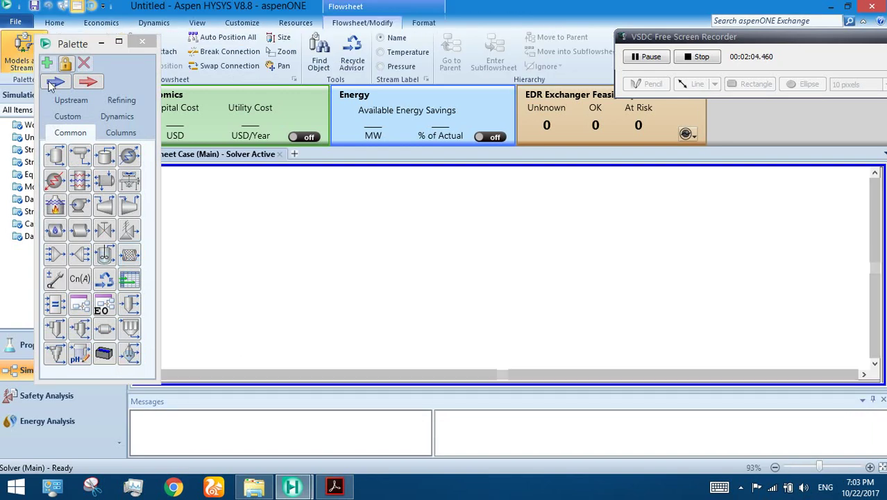
Step: Place material stream 1 on the flowsheet and open its property window
{"action": "left_click", "coordinate": [56, 82]}
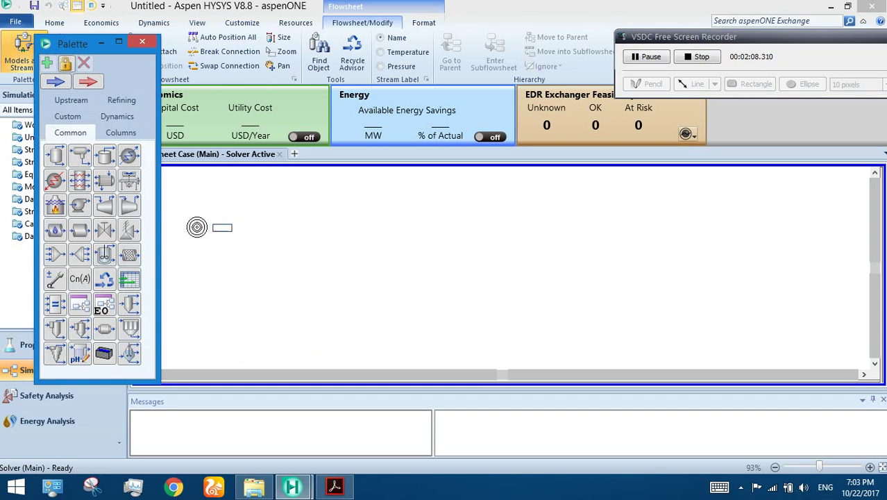
{"action": "left_click", "coordinate": [203, 228]}
{"action": "left_click", "coordinate": [253, 288]}
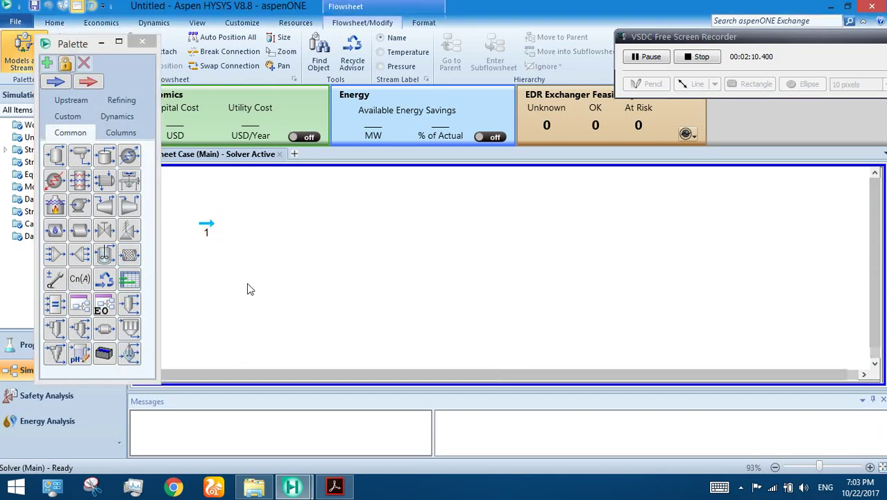
{"action": "double_click", "coordinate": [208, 227]}
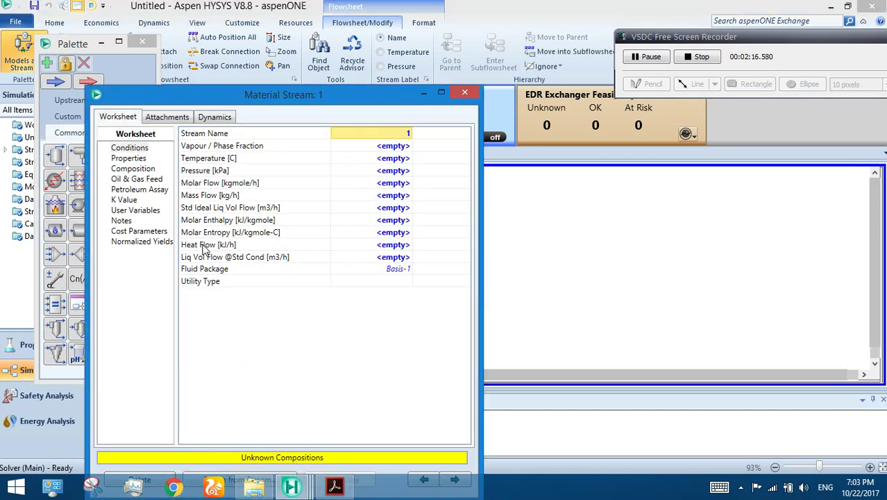
Step: Enter stream 1 mole fractions: Ethane 0.15, Propane 0.20, i-Butane 0.60, n-Butane 0.05
{"action": "left_click", "coordinate": [129, 171]}
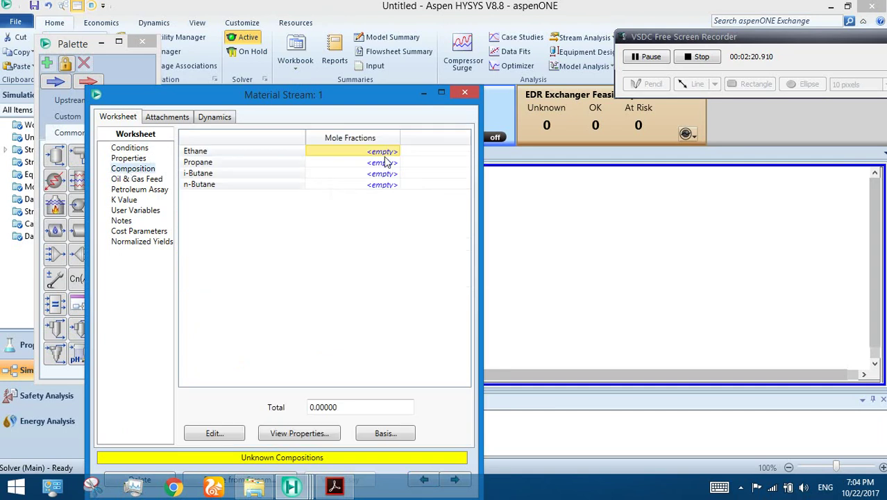
{"action": "left_click", "coordinate": [336, 486]}
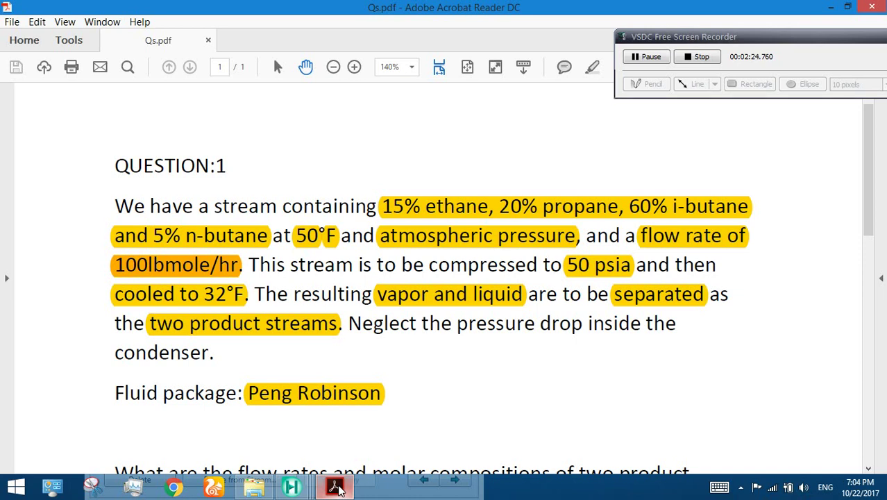
{"action": "left_click", "coordinate": [336, 486]}
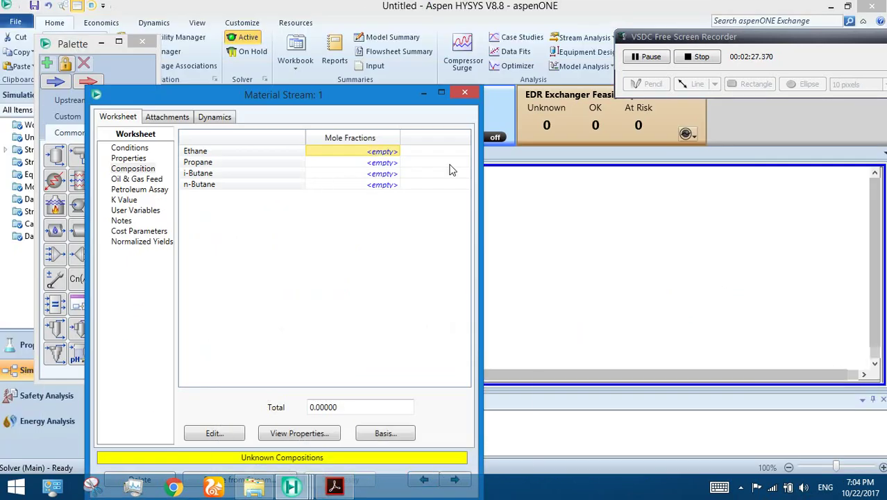
{"action": "type", "text": "."}
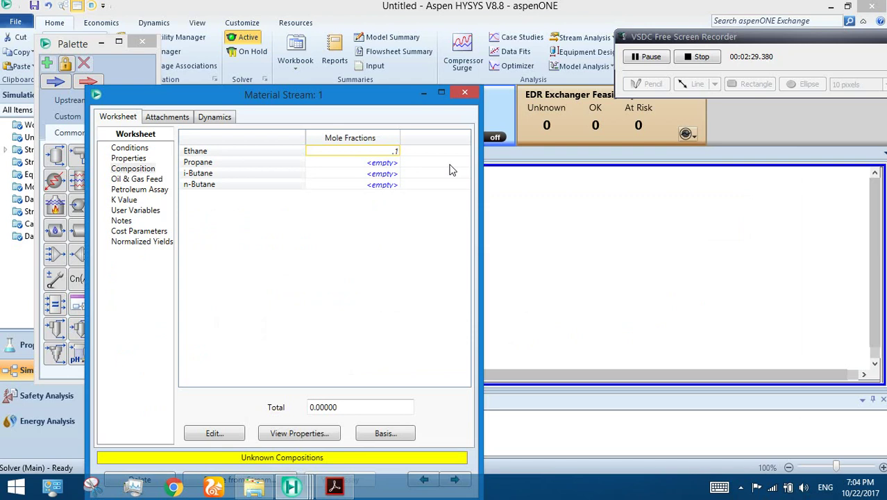
{"action": "type", "text": "15"}
{"action": "key", "text": "Return"}
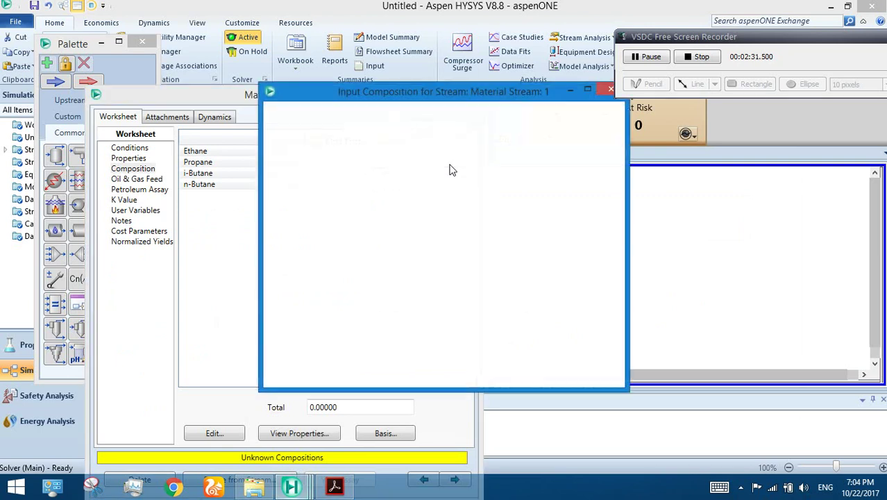
{"action": "type", "text": ".2"}
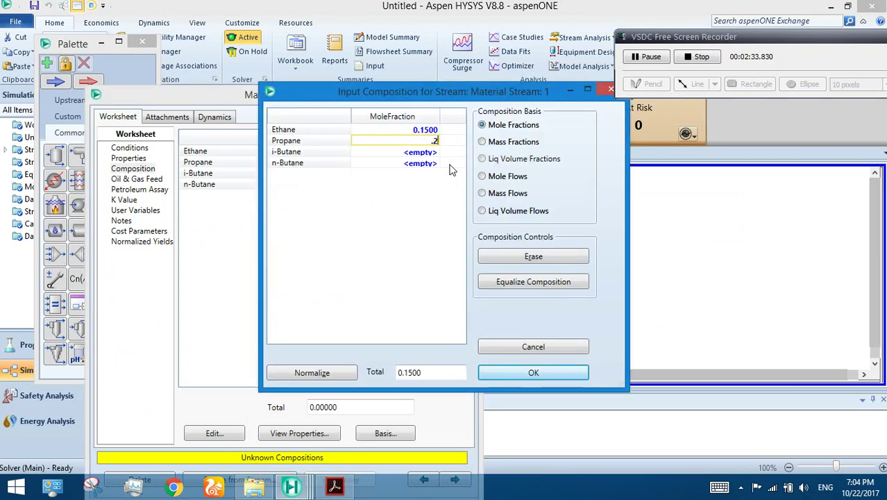
{"action": "type", "text": "0"}
{"action": "key", "text": "Return"}
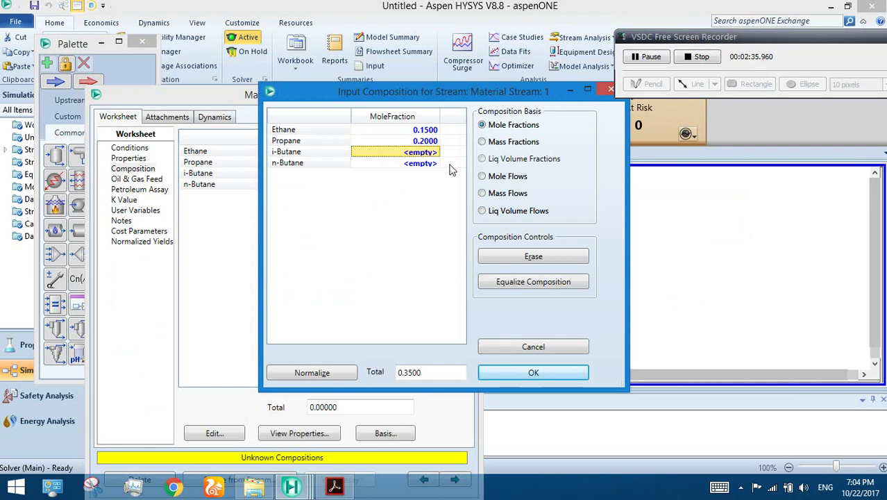
{"action": "type", "text": ".60"}
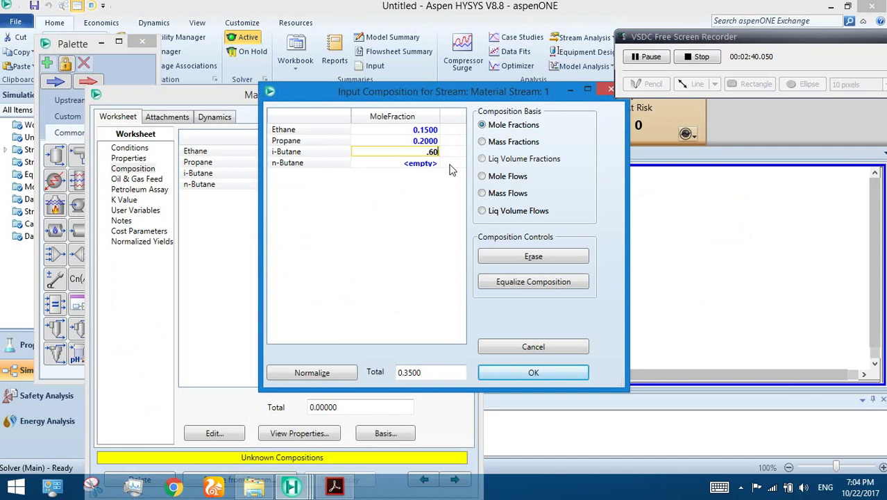
{"action": "key", "text": "Return"}
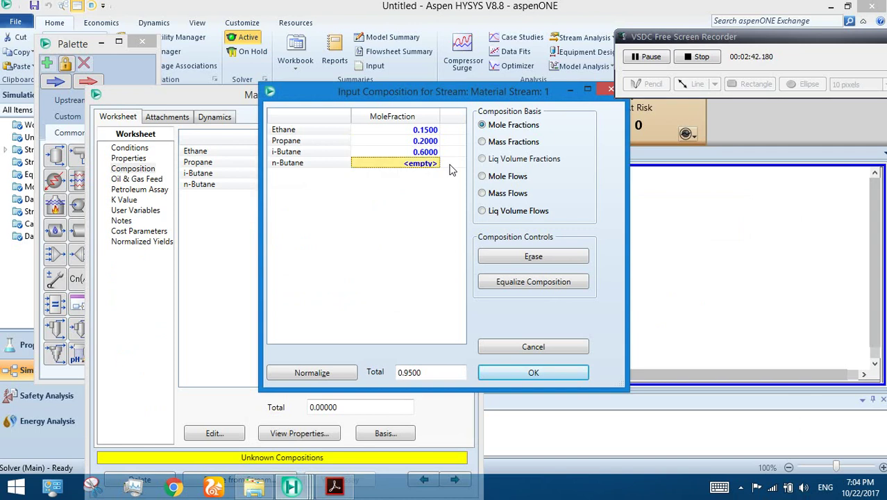
{"action": "type", "text": ".05"}
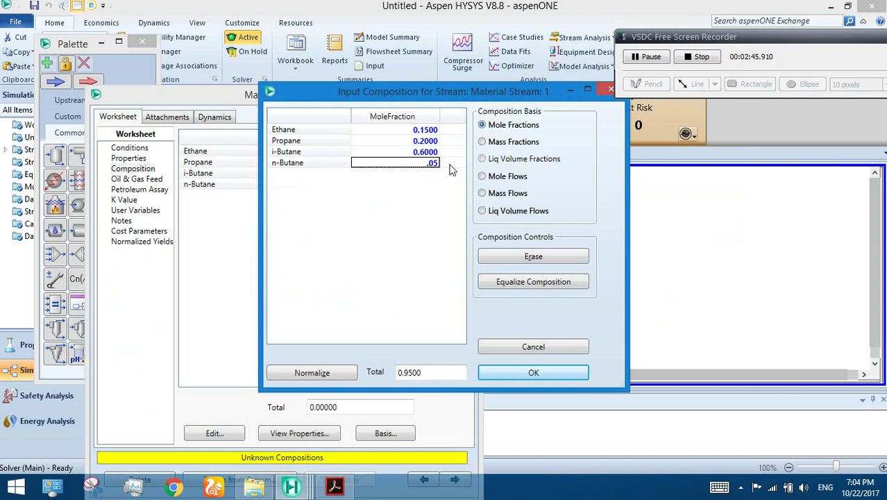
{"action": "key", "text": "Return"}
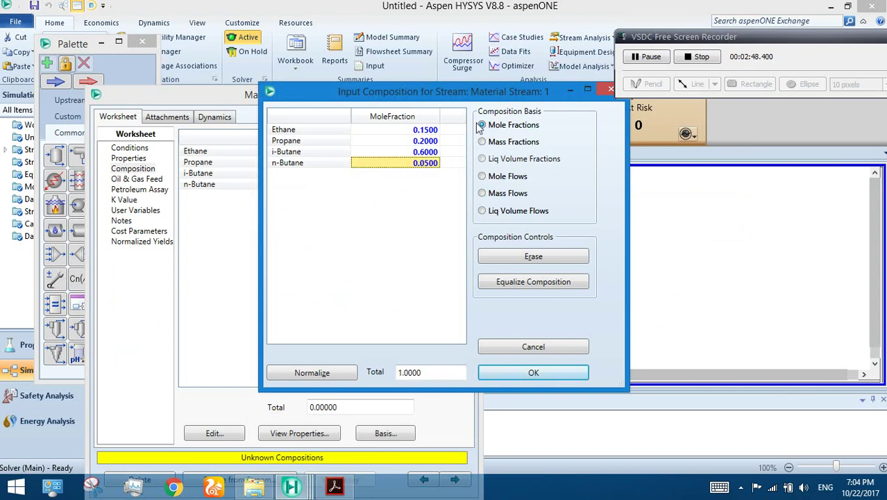
{"action": "left_click", "coordinate": [533, 373]}
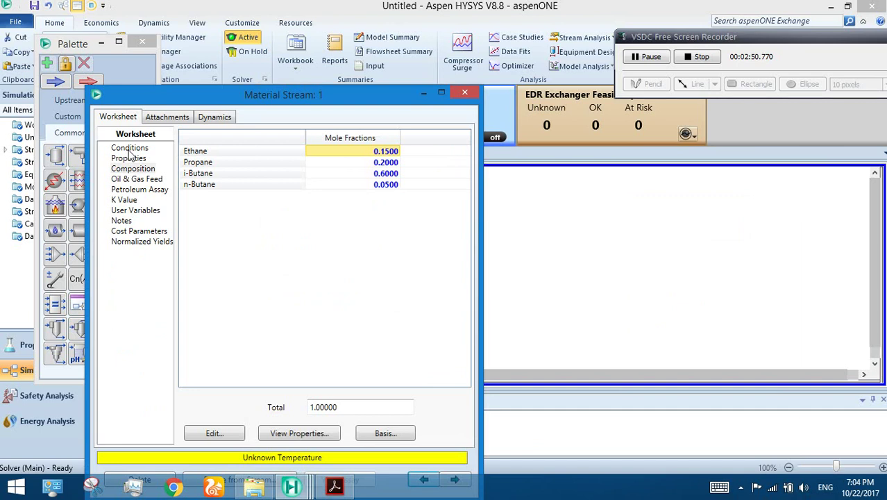
Step: Set stream 1 temperature to 50 °F and pressure to 1 atm
{"action": "left_click", "coordinate": [129, 149]}
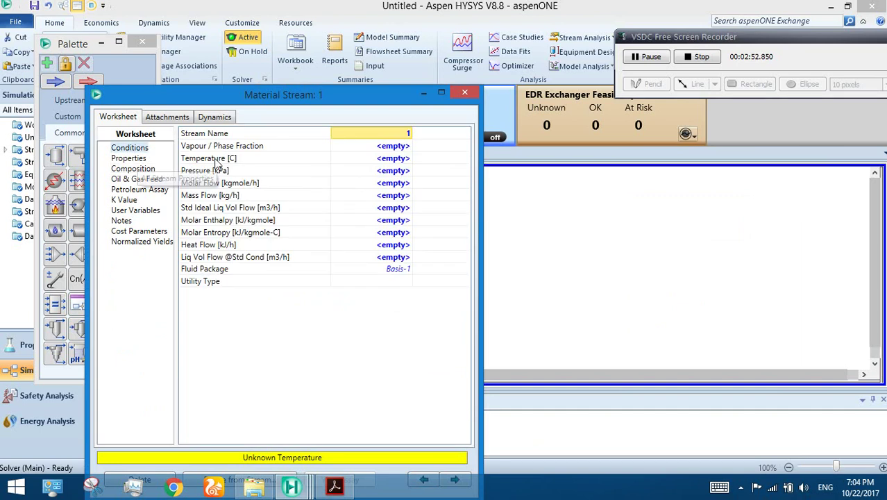
{"action": "left_click", "coordinate": [334, 486]}
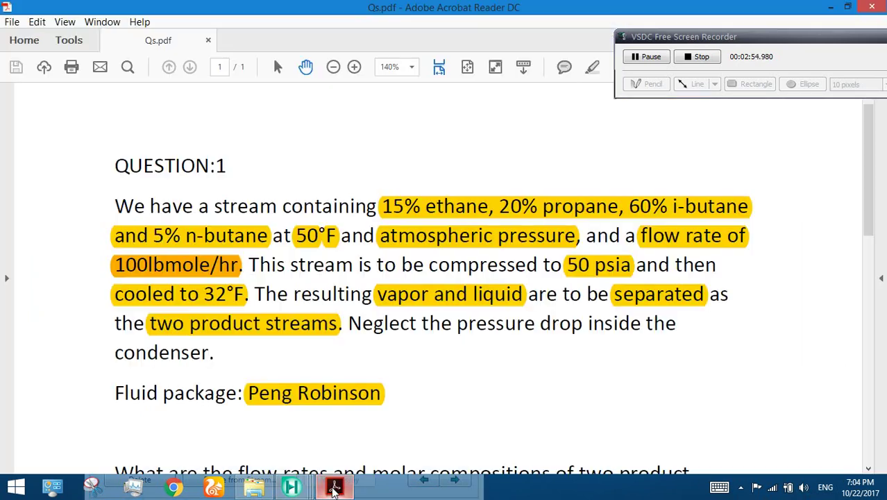
{"action": "left_click", "coordinate": [333, 487]}
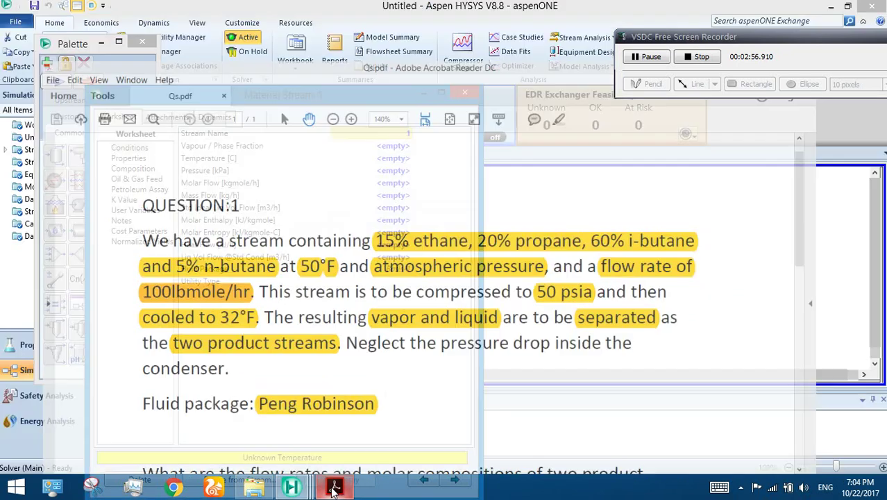
{"action": "left_click", "coordinate": [405, 159]}
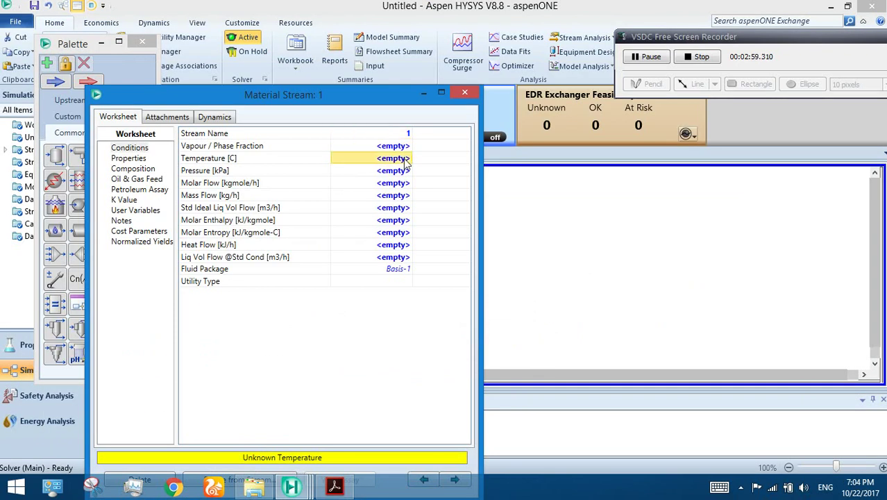
{"action": "type", "text": "50"}
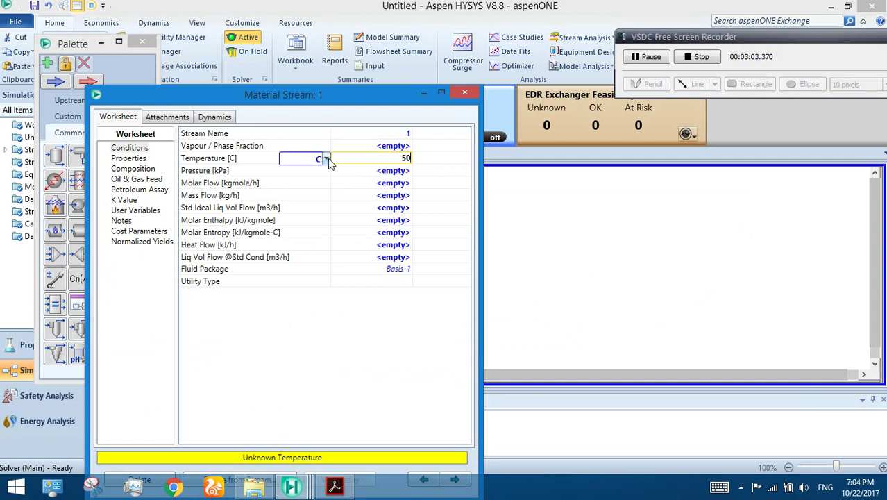
{"action": "left_click", "coordinate": [326, 159]}
{"action": "left_click", "coordinate": [303, 202]}
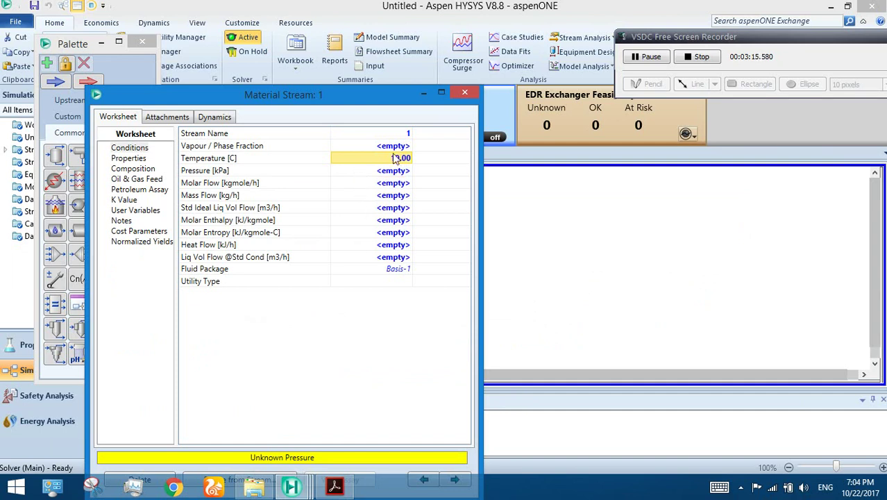
{"action": "left_click", "coordinate": [389, 173]}
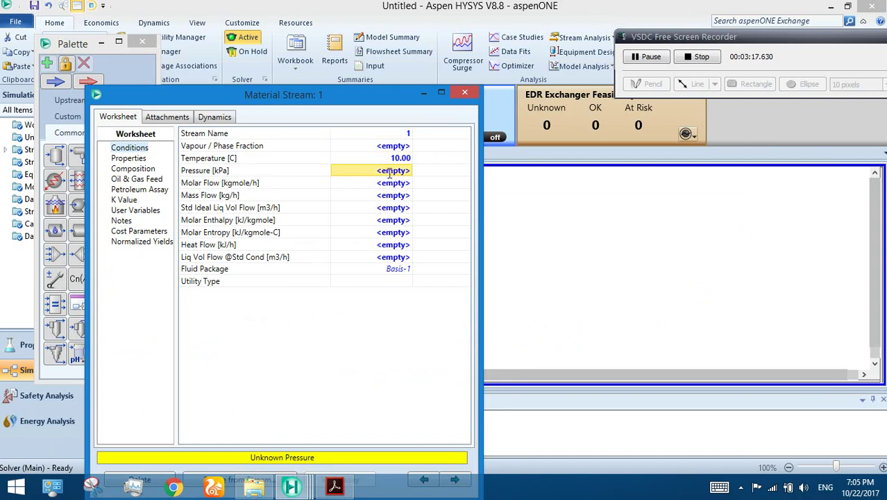
{"action": "type", "text": "1"}
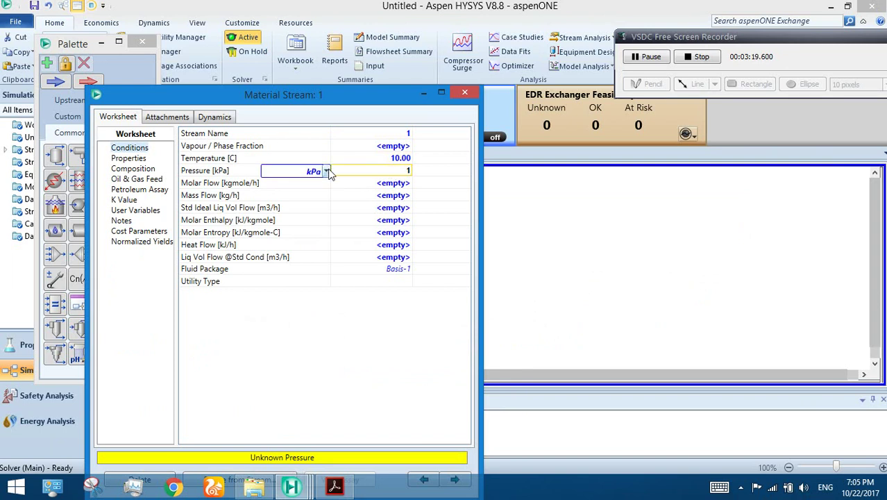
{"action": "left_click", "coordinate": [325, 170]}
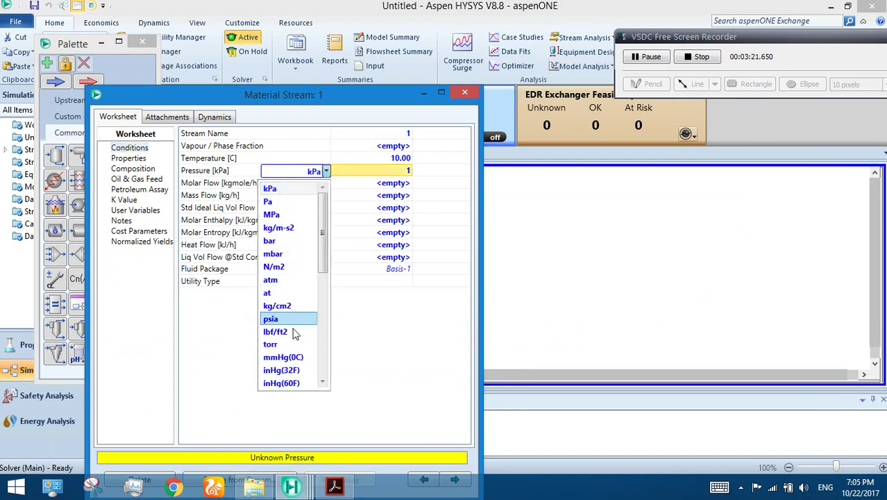
{"action": "left_click", "coordinate": [287, 279]}
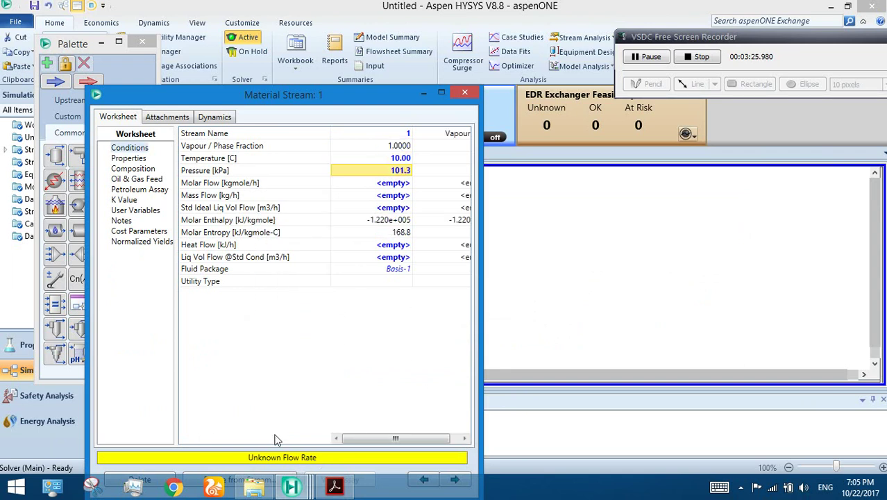
Step: Set stream 1 molar flow to 100 lbmole/hr
{"action": "left_click", "coordinate": [334, 488]}
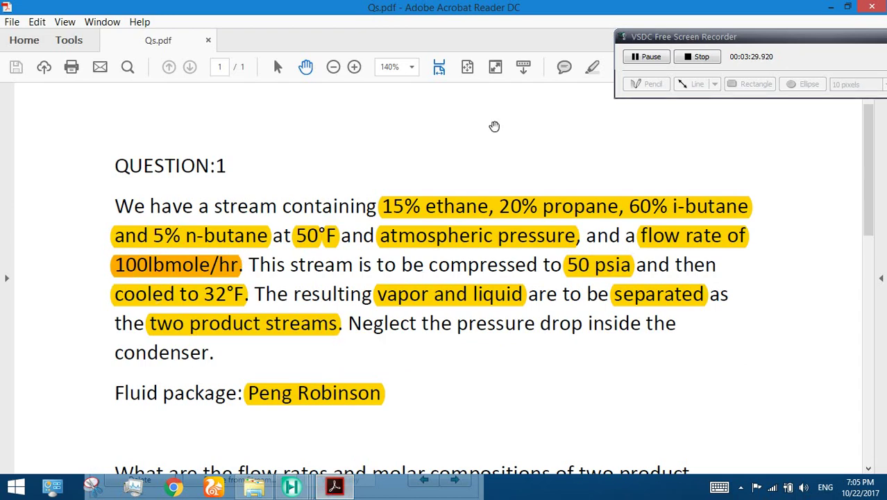
{"action": "left_click", "coordinate": [831, 8]}
{"action": "left_click", "coordinate": [393, 184]}
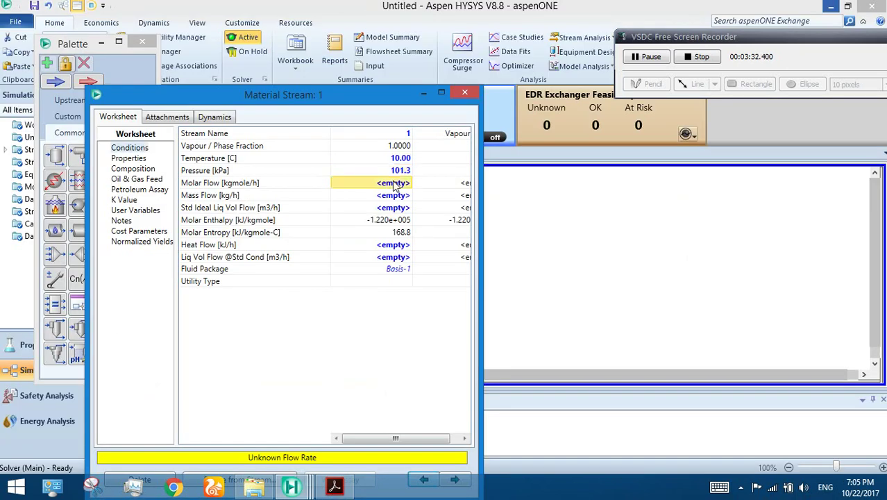
{"action": "type", "text": "1"}
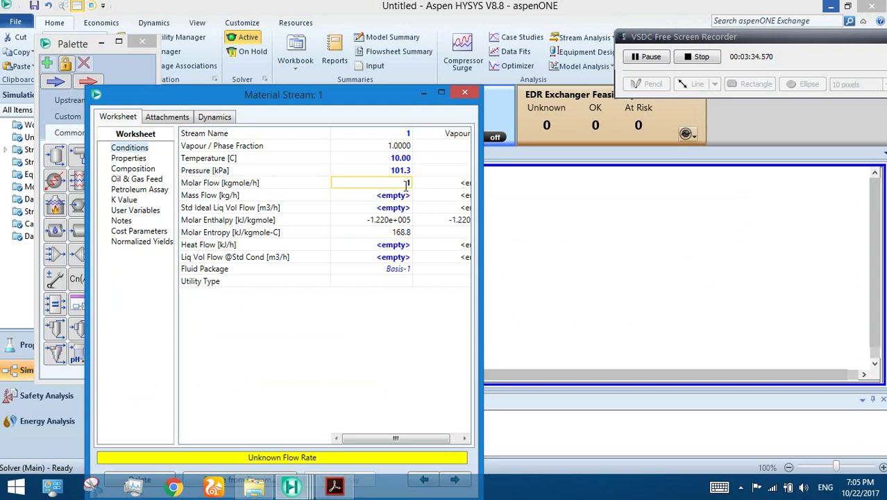
{"action": "type", "text": "00"}
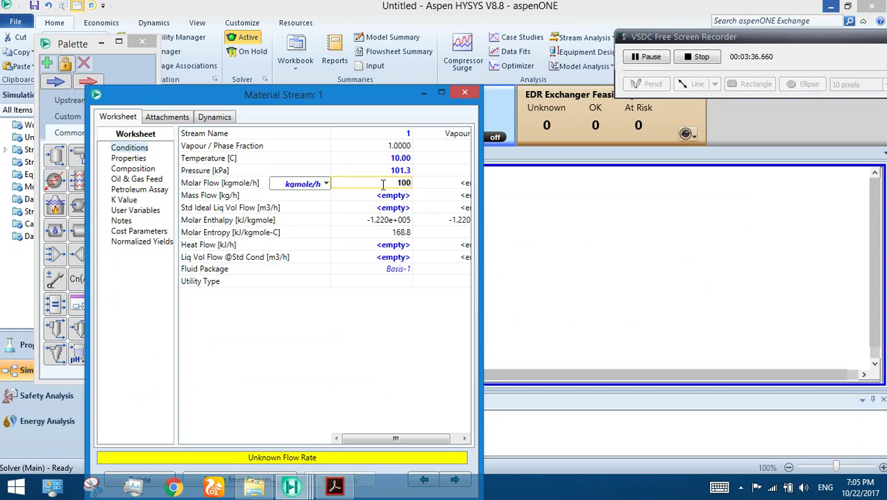
{"action": "left_click", "coordinate": [326, 184]}
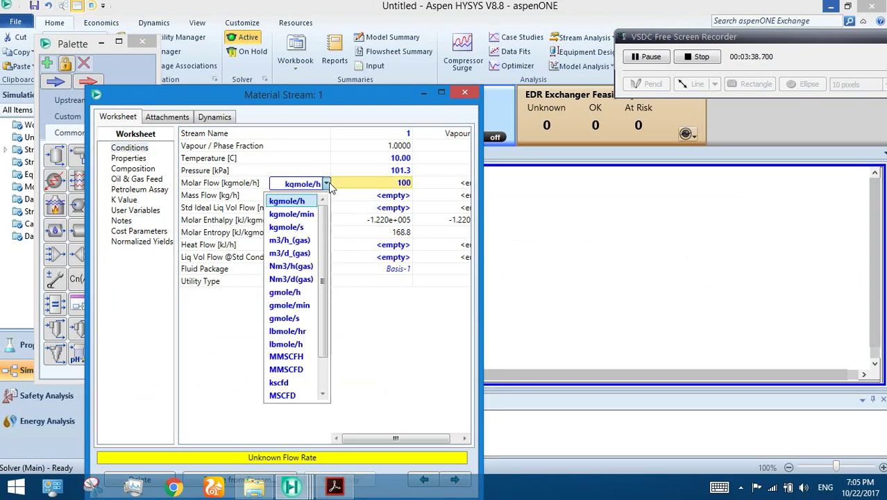
{"action": "left_click", "coordinate": [288, 331]}
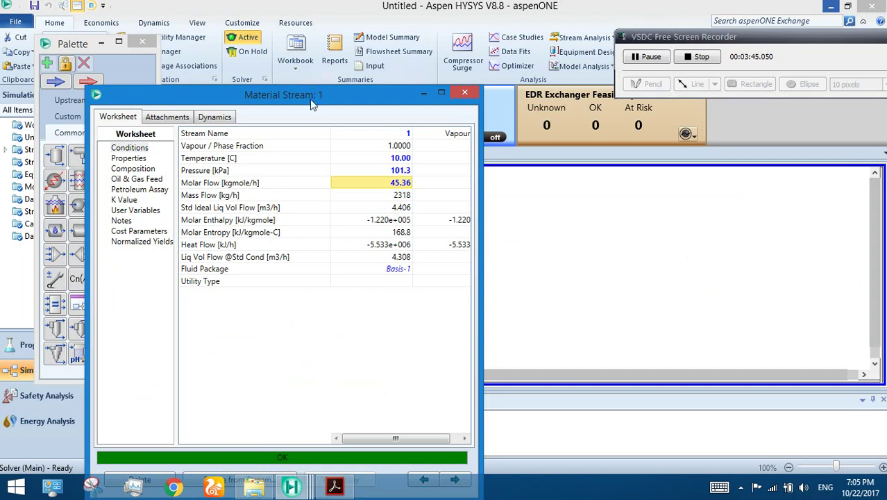
{"action": "left_click_drag", "start_coordinate": [309, 102], "coordinate": [325, 43]}
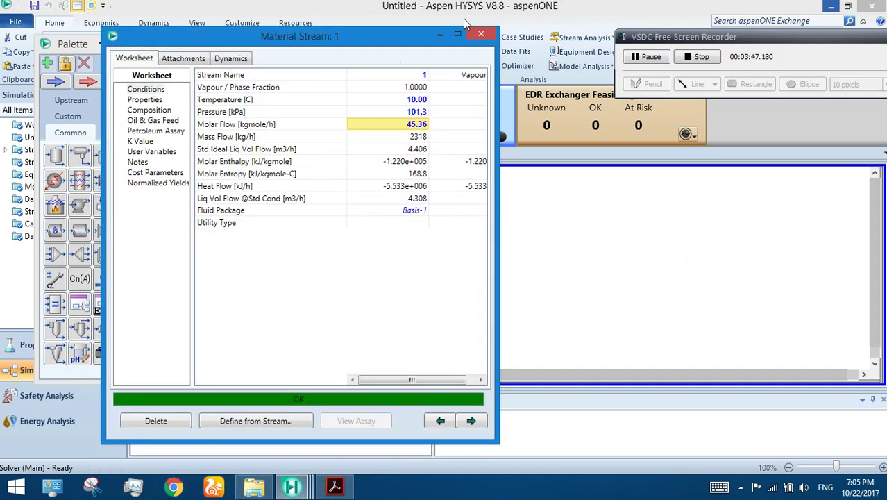
Step: Close stream 1's window and place compressor K-100 beside it on the flowsheet
{"action": "left_click", "coordinate": [482, 35]}
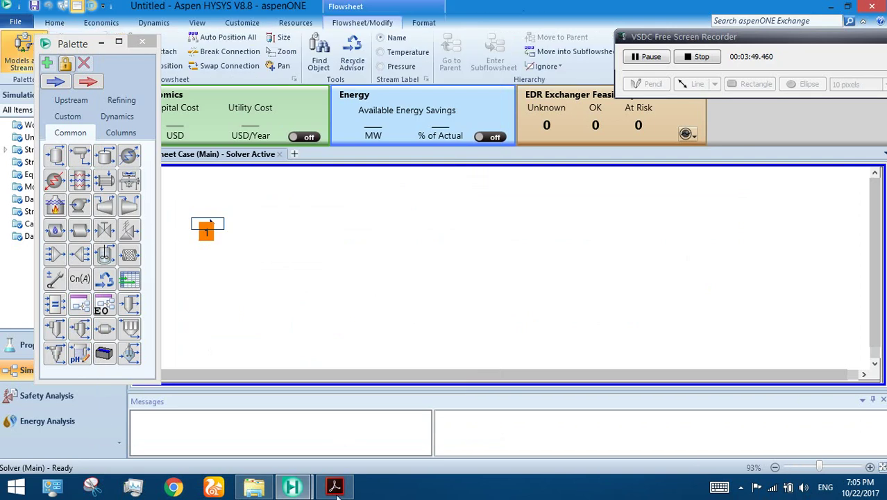
{"action": "left_click", "coordinate": [334, 486]}
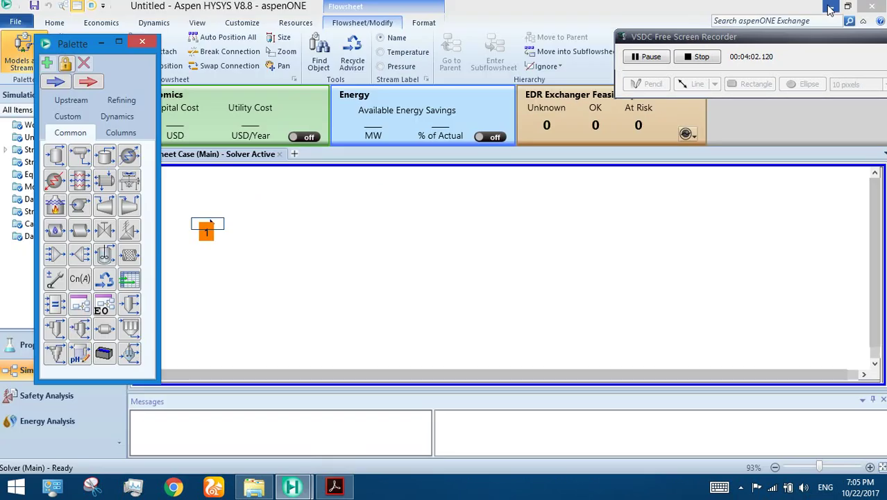
{"action": "left_click", "coordinate": [831, 7]}
{"action": "left_click", "coordinate": [104, 205]}
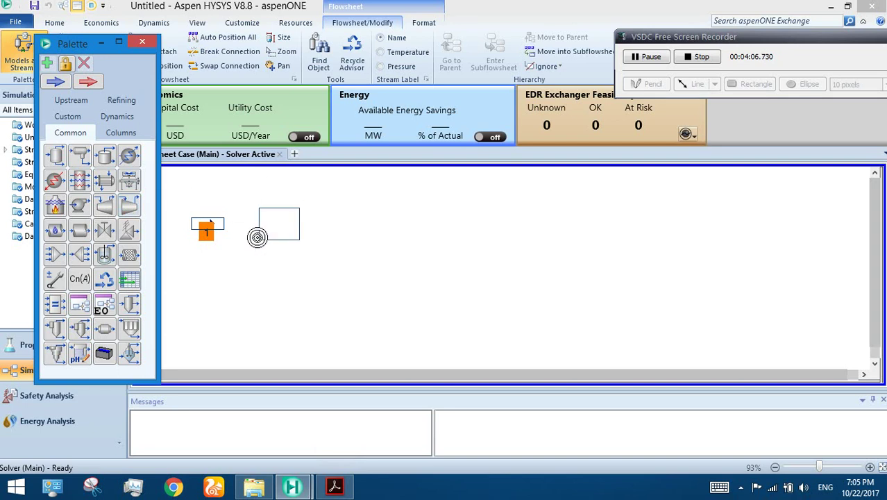
{"action": "left_click", "coordinate": [257, 236]}
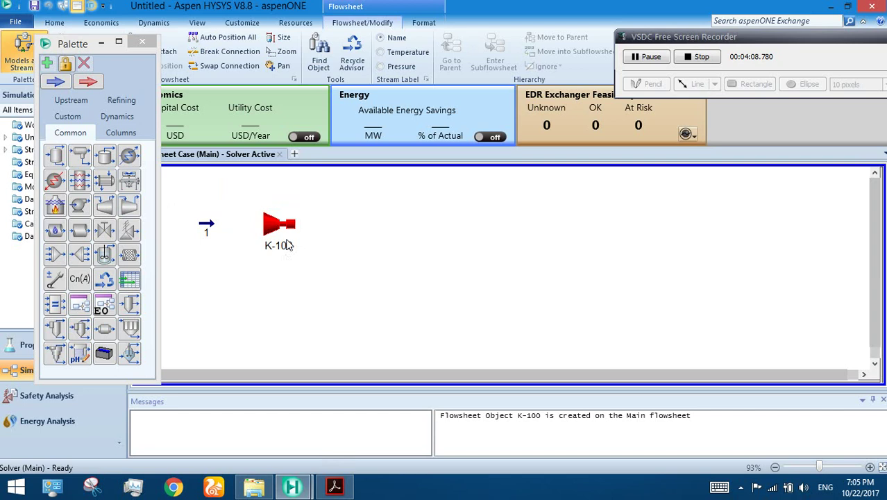
Step: Connect K-100 with inlet stream 1, energy stream E1 and outlet stream 2
{"action": "double_click", "coordinate": [286, 236]}
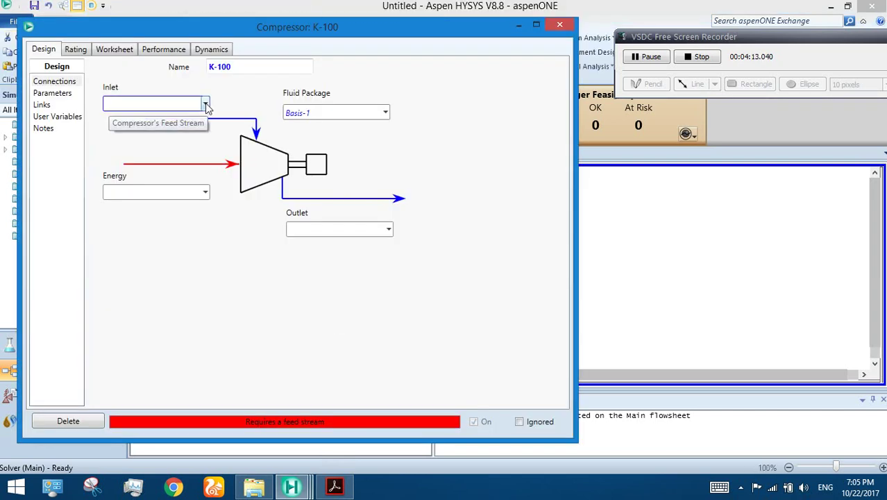
{"action": "left_click", "coordinate": [206, 105]}
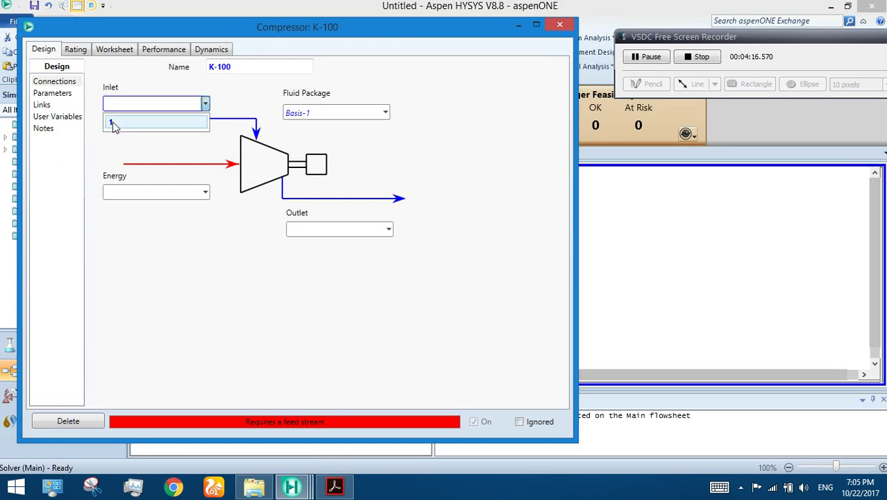
{"action": "left_click", "coordinate": [112, 122]}
{"action": "left_click", "coordinate": [181, 194]}
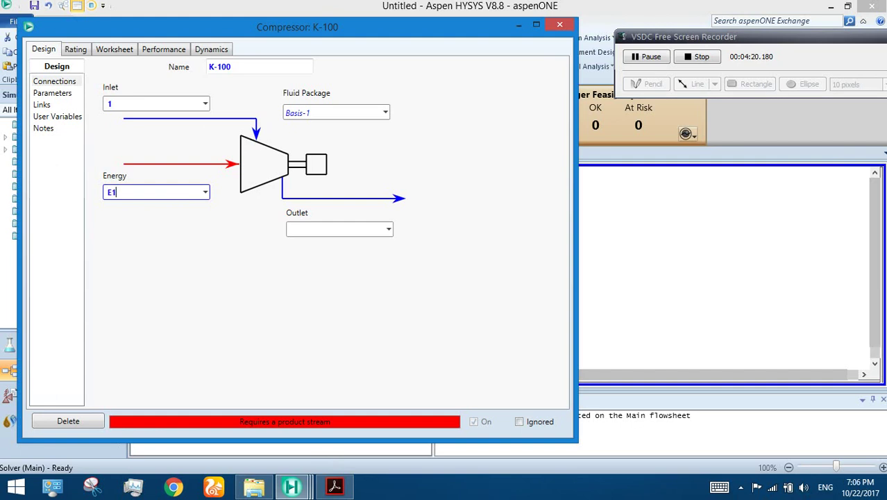
{"action": "type", "text": "E1"}
{"action": "key", "text": "Return"}
{"action": "left_click", "coordinate": [389, 235]}
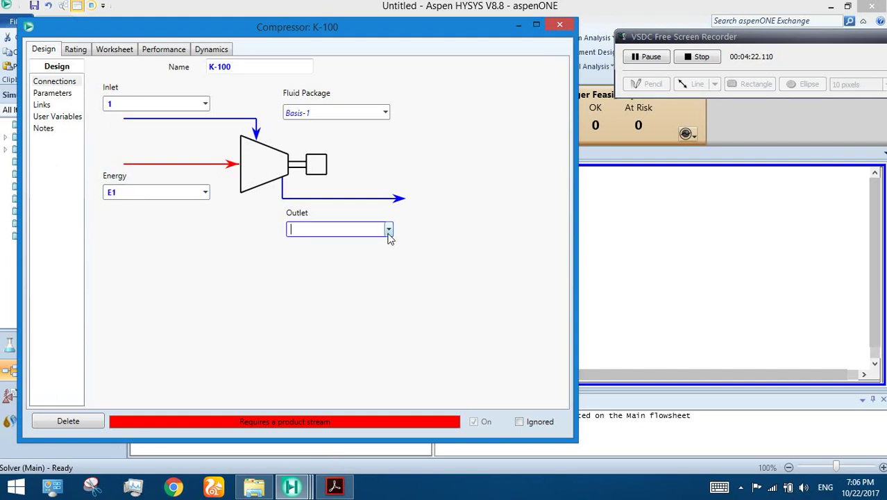
{"action": "left_click", "coordinate": [390, 235]}
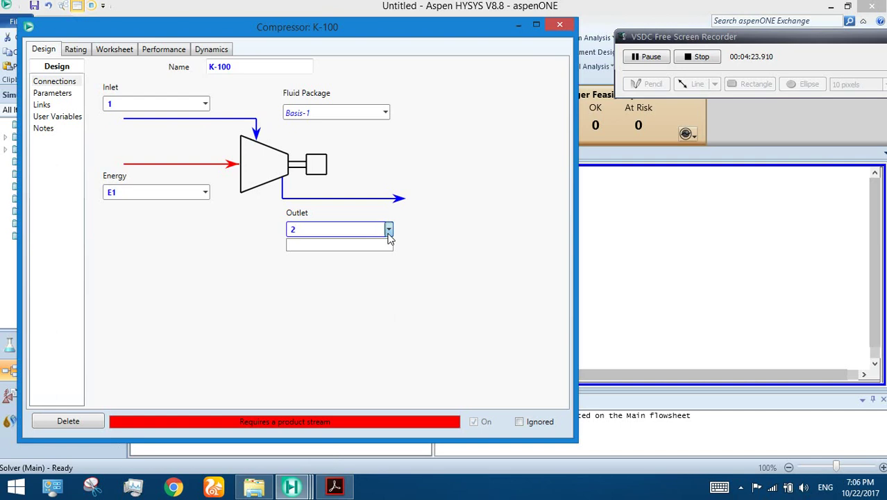
{"action": "type", "text": "2"}
{"action": "key", "text": "Return"}
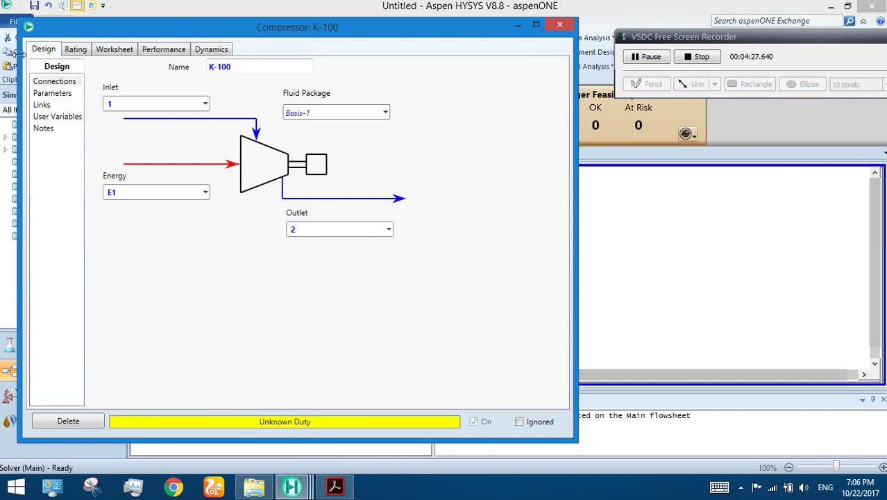
Step: Set K-100 outlet stream 2 pressure to 50 psia, then close the stream and compressor windows
{"action": "left_click", "coordinate": [106, 51]}
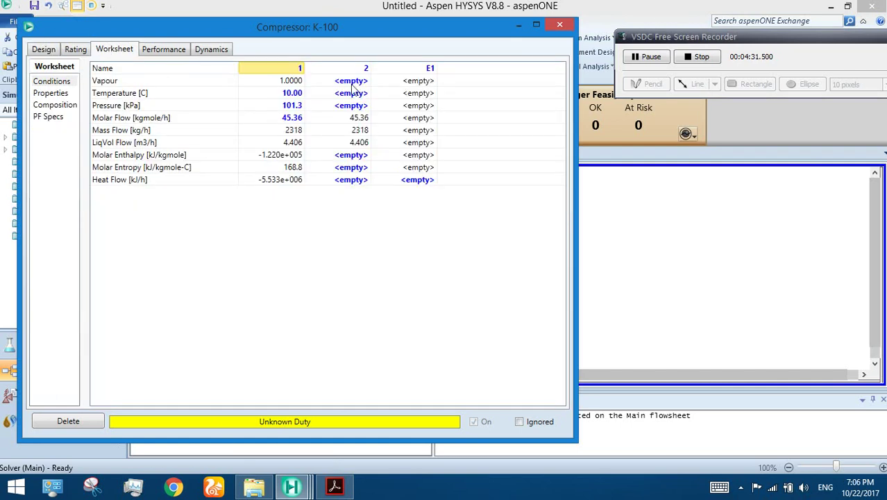
{"action": "double_click", "coordinate": [361, 110]}
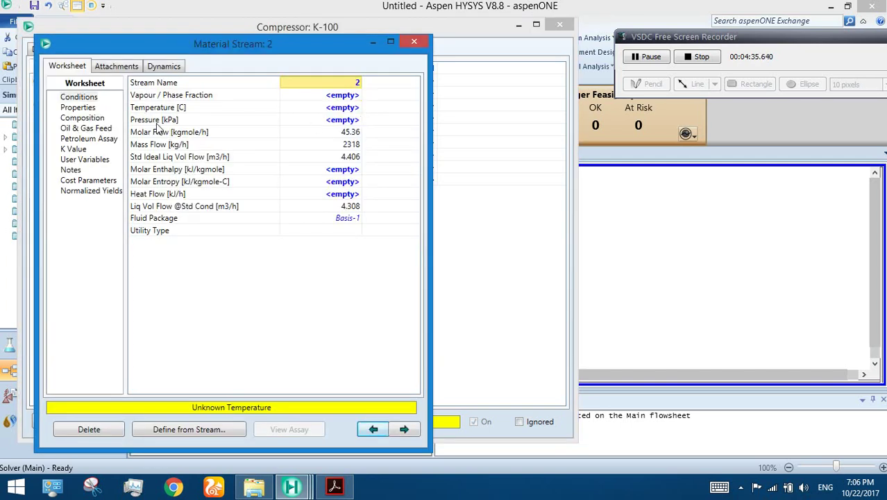
{"action": "left_click", "coordinate": [340, 120]}
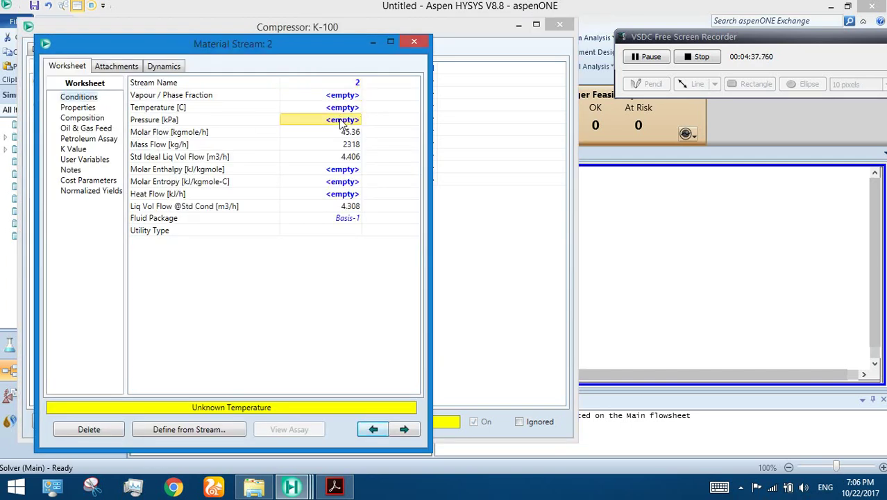
{"action": "left_click", "coordinate": [343, 121]}
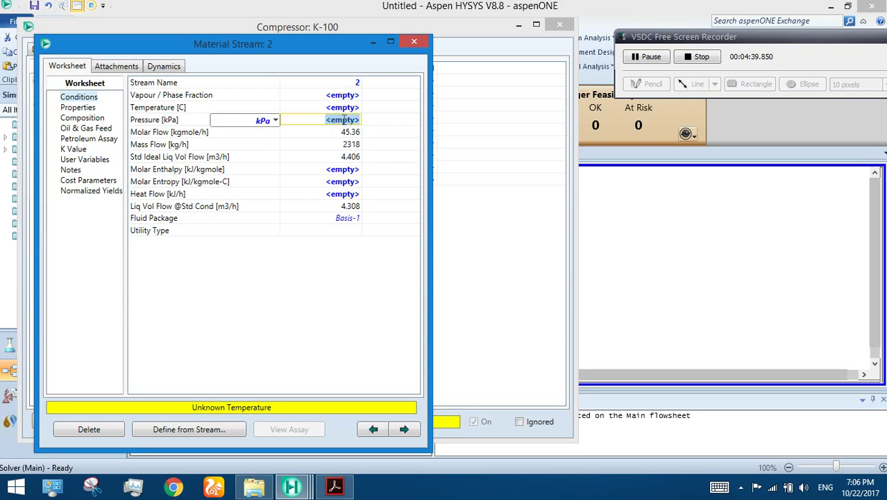
{"action": "left_click", "coordinate": [336, 487]}
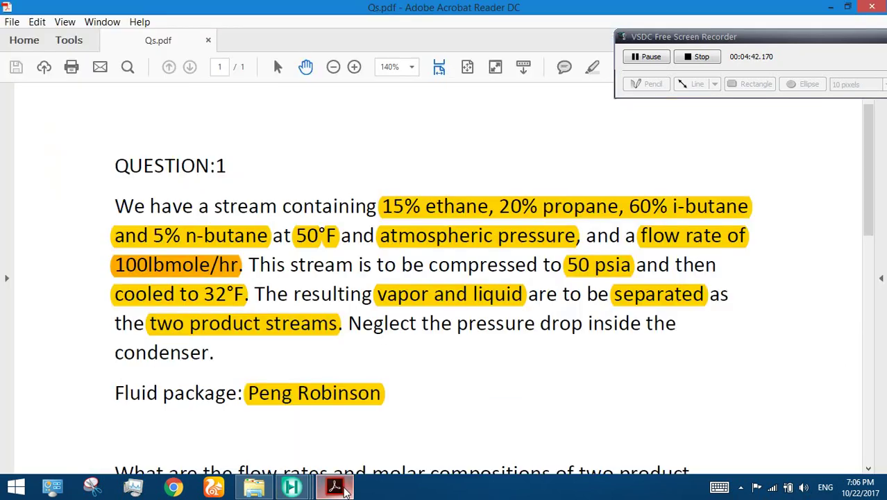
{"action": "left_click", "coordinate": [335, 487]}
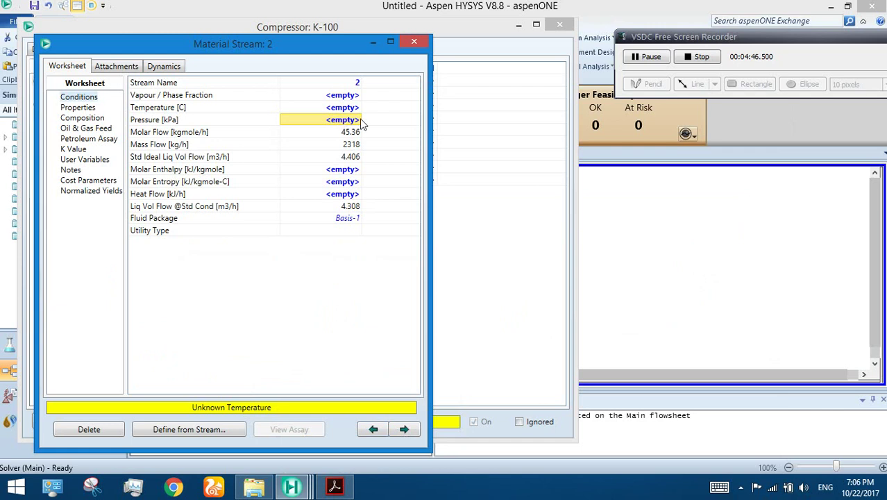
{"action": "type", "text": "50"}
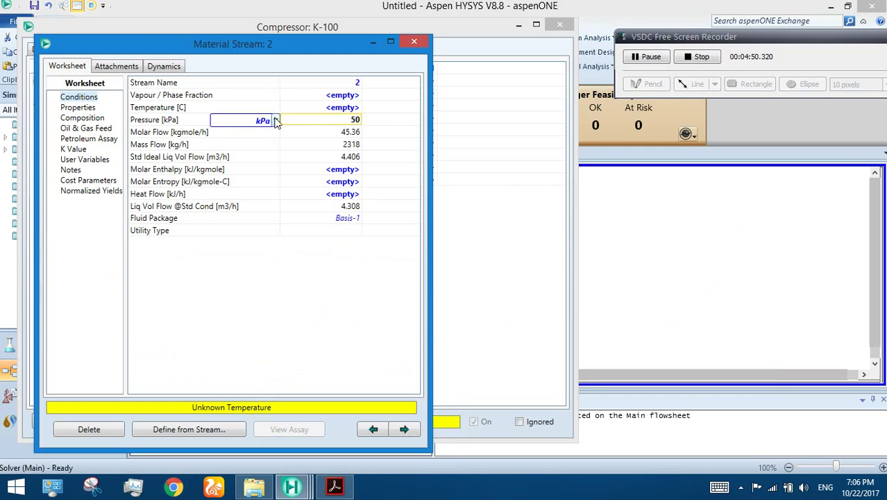
{"action": "left_click", "coordinate": [276, 121]}
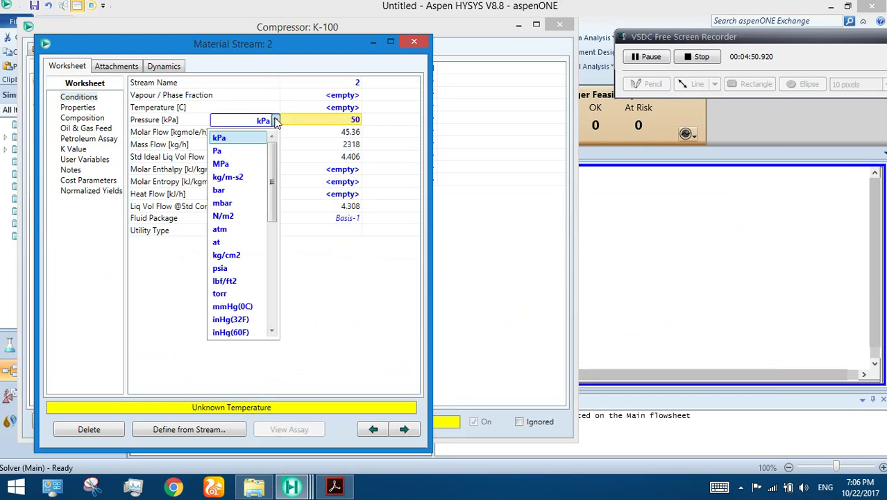
{"action": "left_click", "coordinate": [240, 268]}
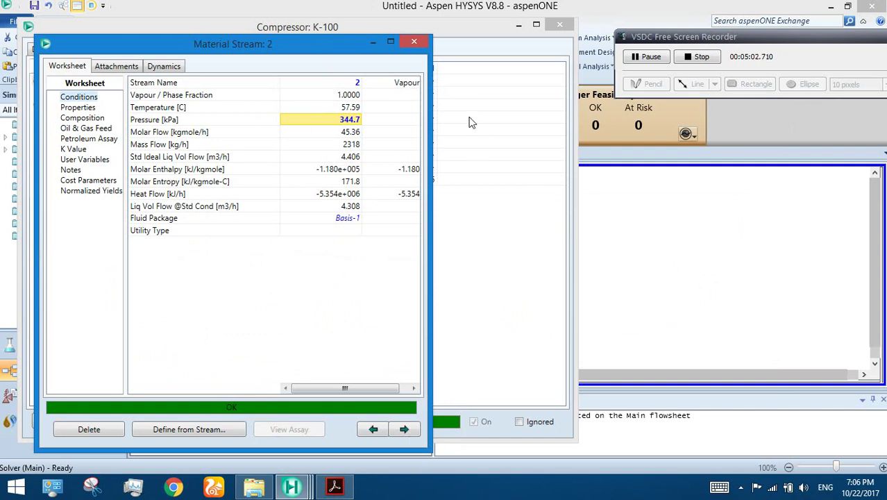
{"action": "left_click", "coordinate": [414, 42]}
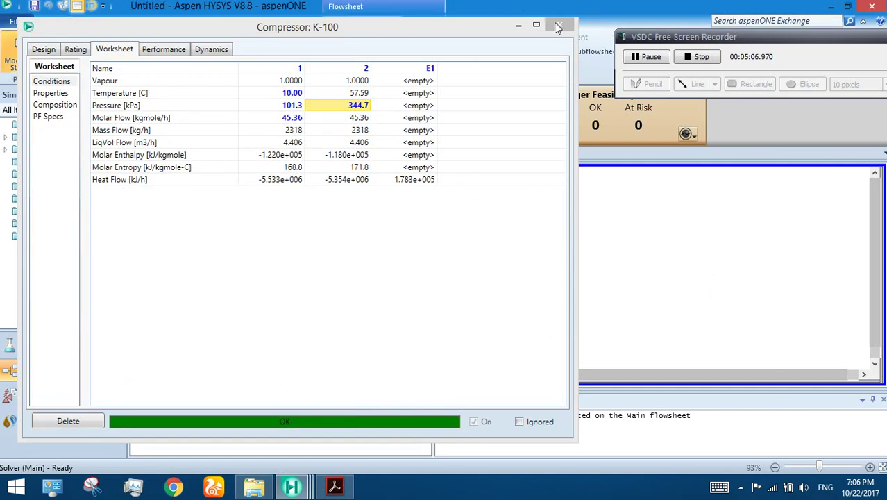
{"action": "left_click", "coordinate": [559, 25]}
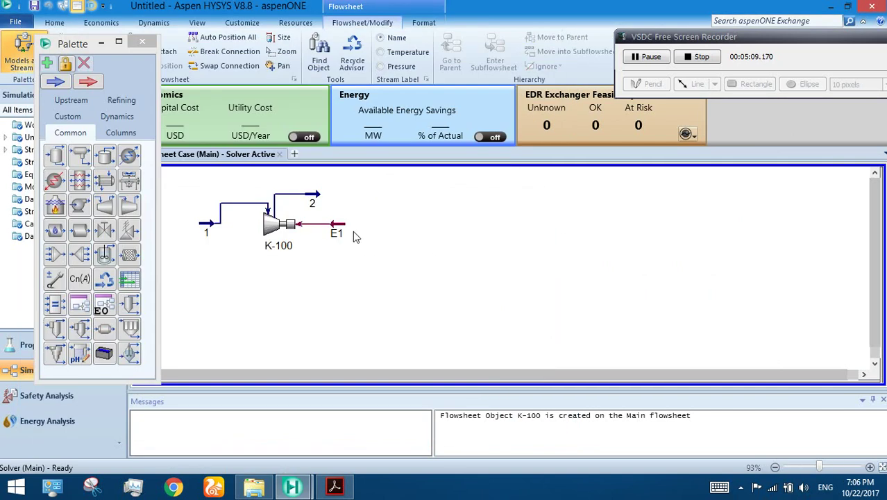
Step: Move energy stream E1 below K-100 and stream 2 to the right of K-100
{"action": "left_click_drag", "start_coordinate": [338, 231], "coordinate": [318, 264]}
{"action": "left_click_drag", "start_coordinate": [314, 198], "coordinate": [359, 229]}
{"action": "left_click", "coordinate": [443, 261]}
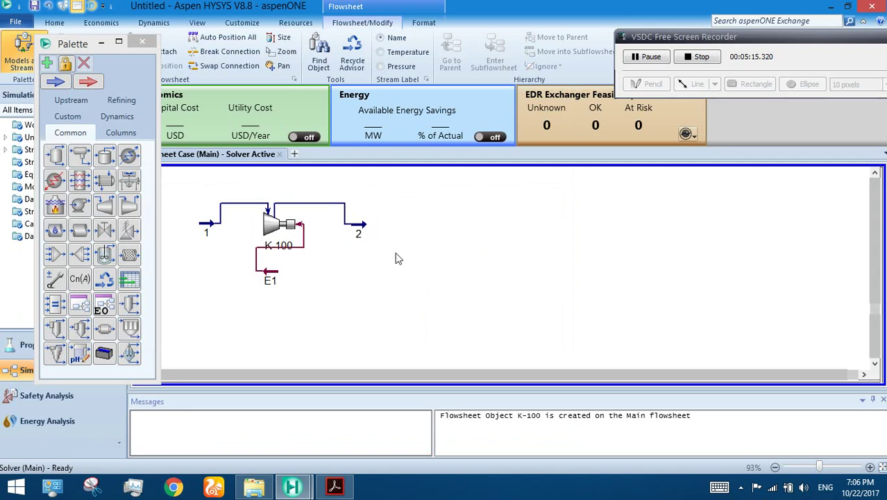
Step: Check the problem statement PDF, then place a cooler to the right of stream 2
{"action": "left_click", "coordinate": [334, 489]}
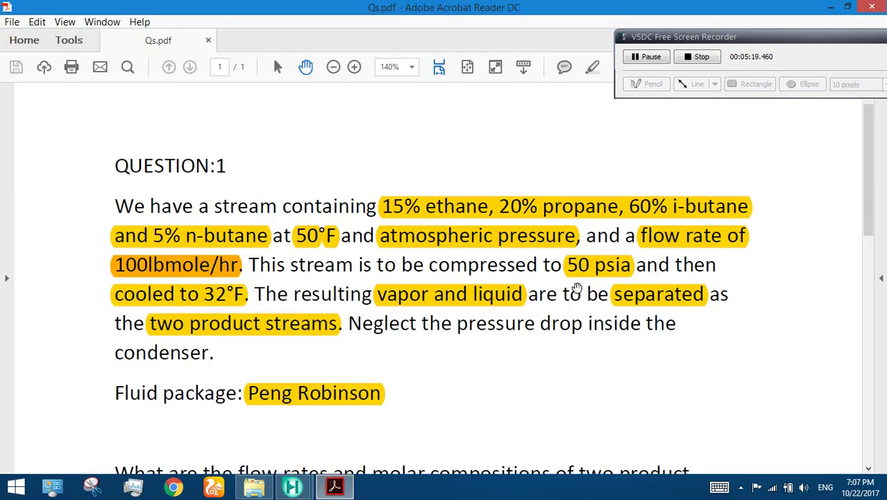
{"action": "key", "text": "alt+Tab"}
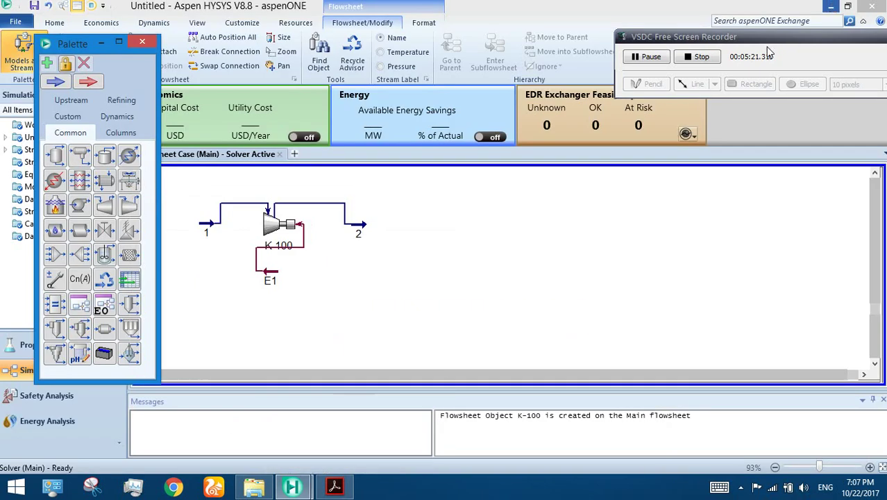
{"action": "left_click", "coordinate": [105, 179]}
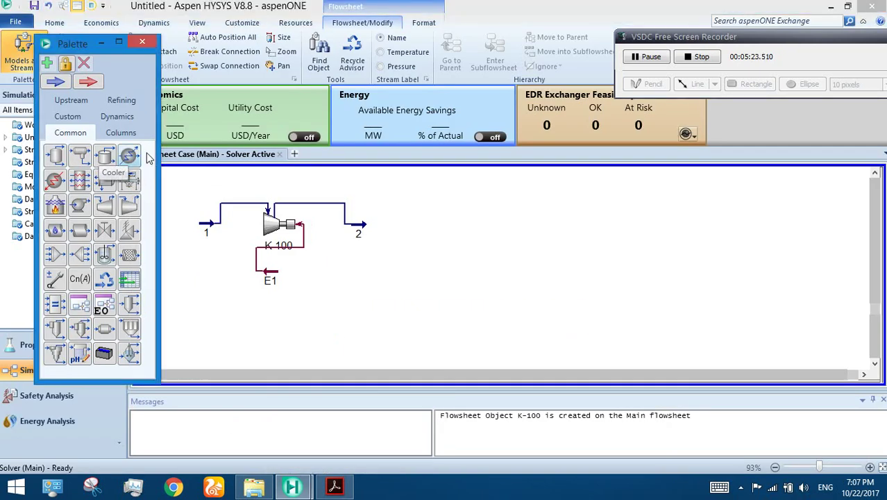
{"action": "left_click", "coordinate": [391, 220]}
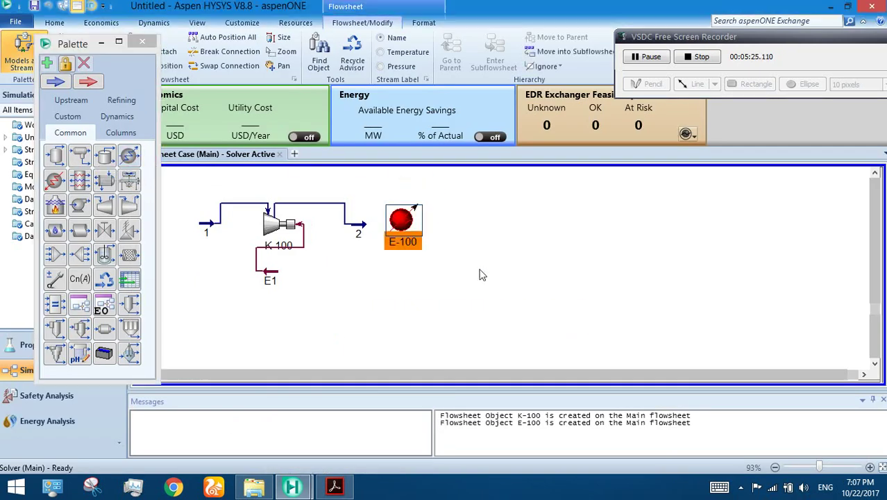
Step: Connect cooler E-100 with inlet stream 2, energy stream E2 and outlet stream 3
{"action": "double_click", "coordinate": [405, 228]}
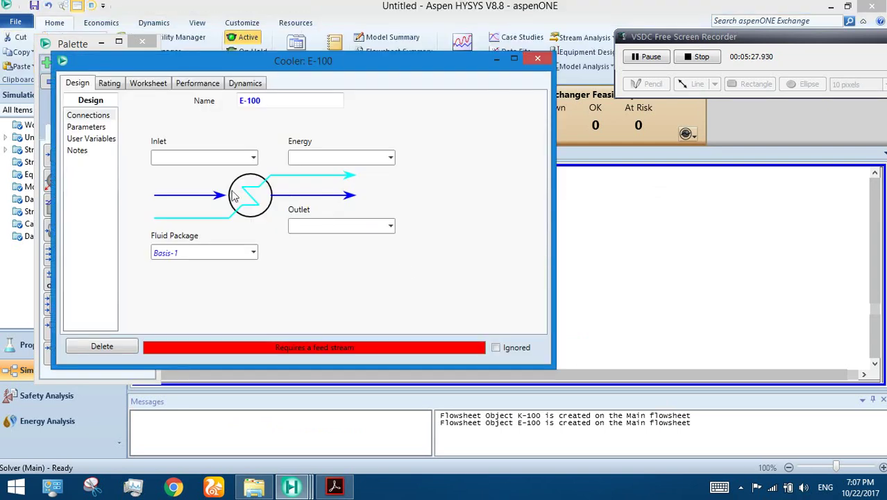
{"action": "left_click", "coordinate": [254, 159]}
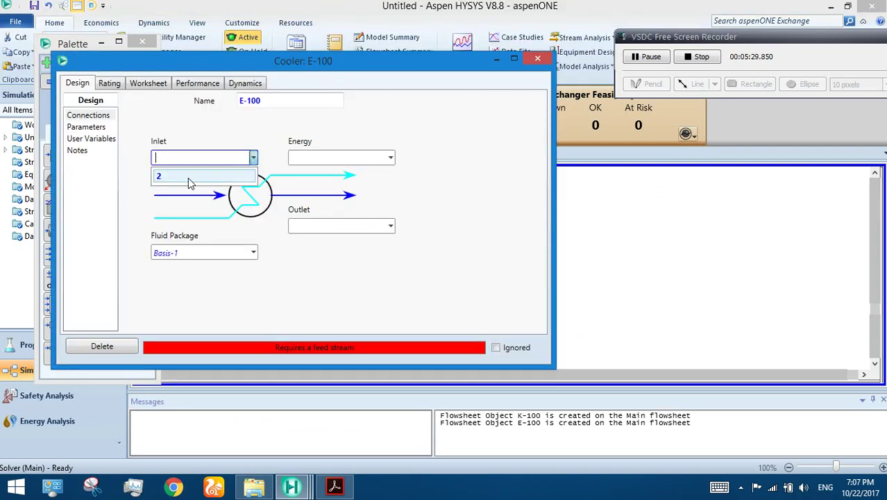
{"action": "left_click", "coordinate": [190, 179]}
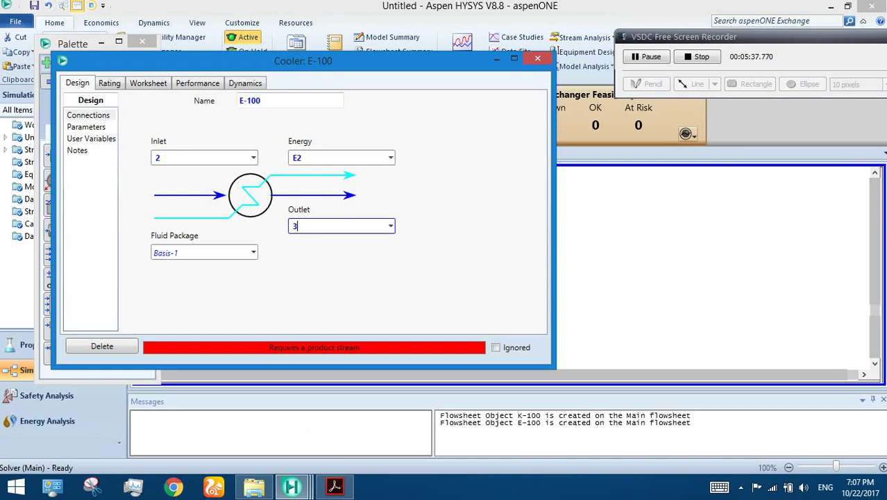
{"action": "key", "text": "Return"}
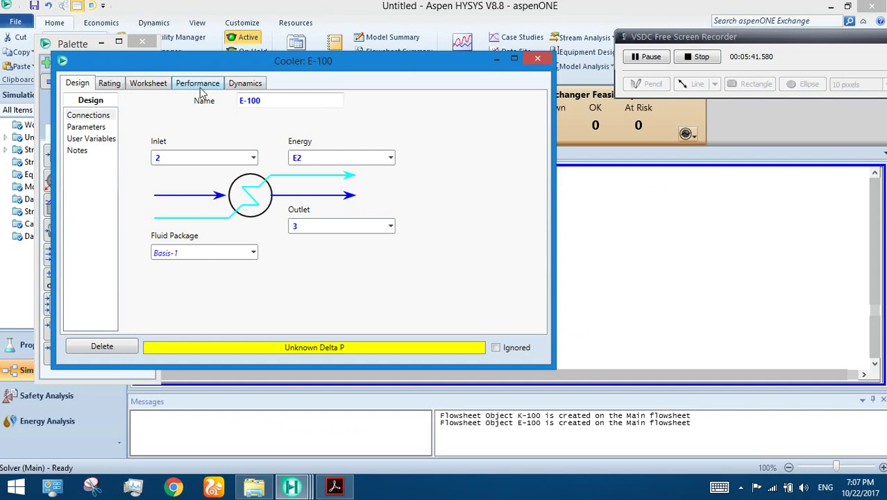
Step: Check E-100's pressure-drop parameters against the problem PDF, then move to the cooler's worksheet
{"action": "left_click", "coordinate": [80, 127]}
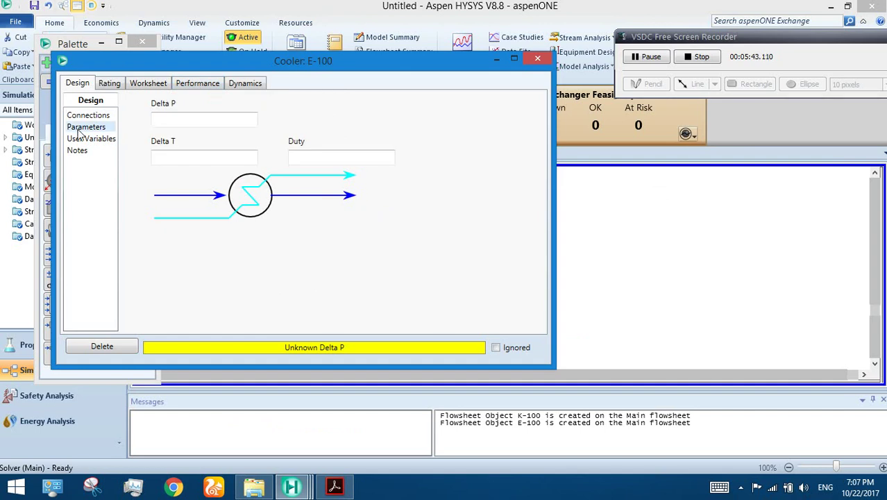
{"action": "left_click", "coordinate": [186, 123]}
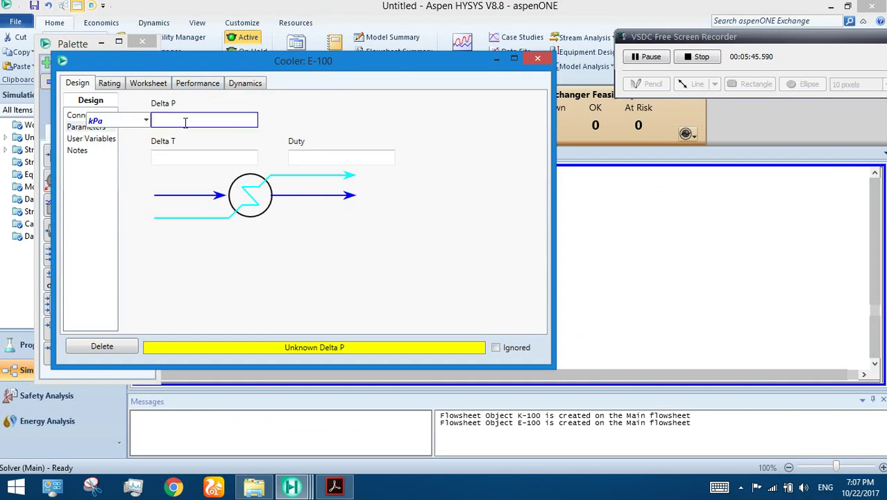
{"action": "left_click", "coordinate": [336, 488]}
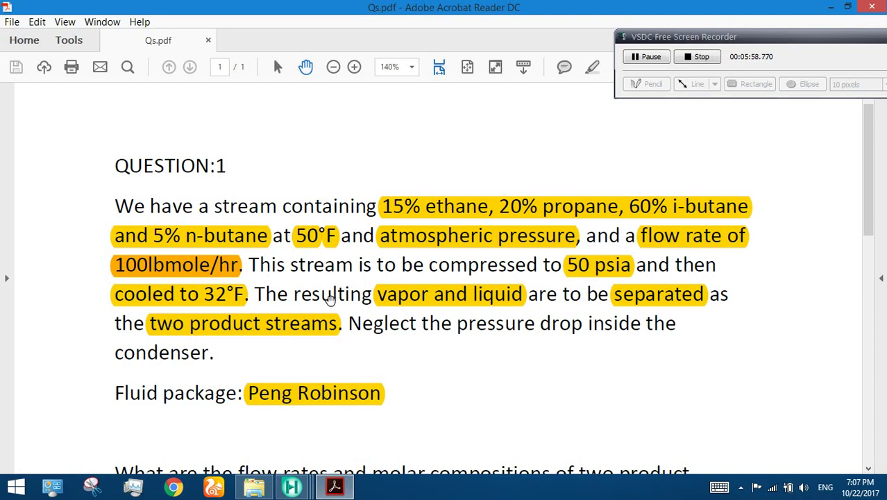
{"action": "left_click", "coordinate": [831, 6]}
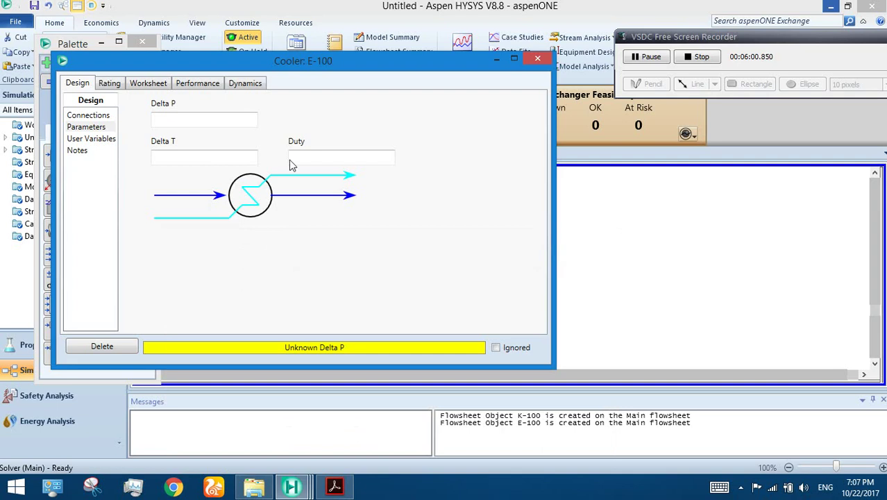
{"action": "left_click", "coordinate": [112, 85]}
Step: Set outlet stream 3's pressure to 344.7 kPa in the cooler worksheet
{"action": "left_click", "coordinate": [146, 88]}
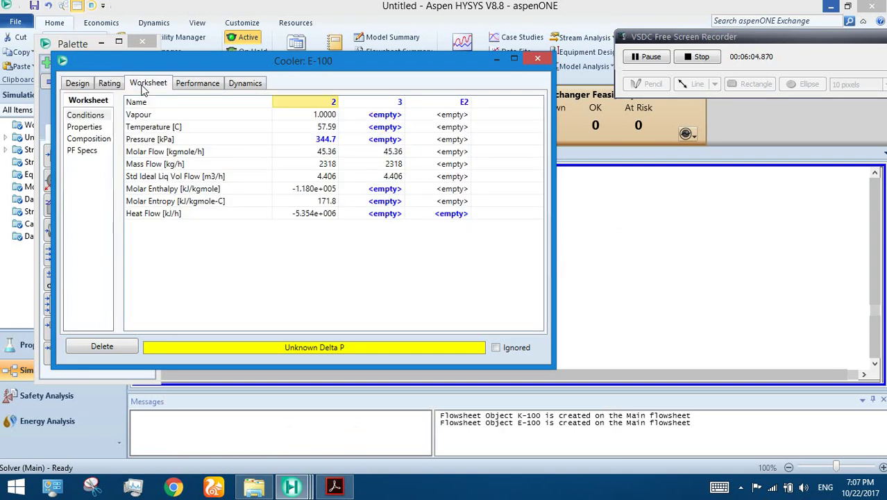
{"action": "left_click", "coordinate": [388, 141]}
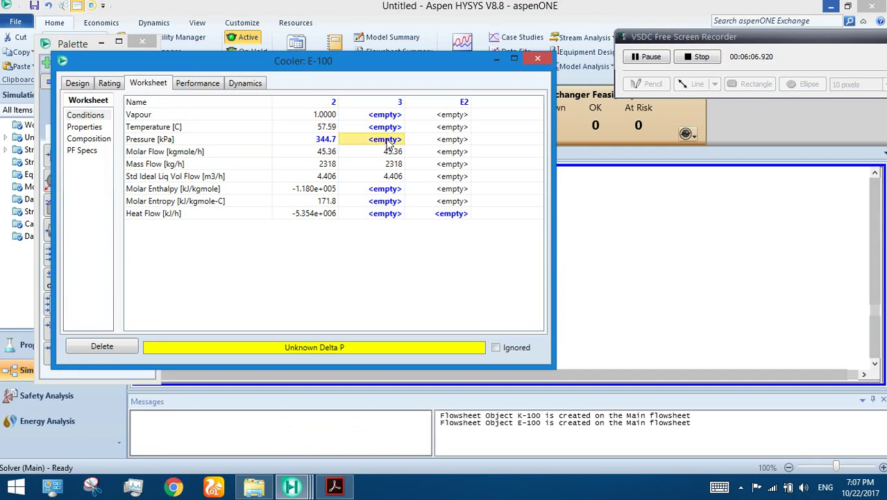
{"action": "type", "text": "344.7"}
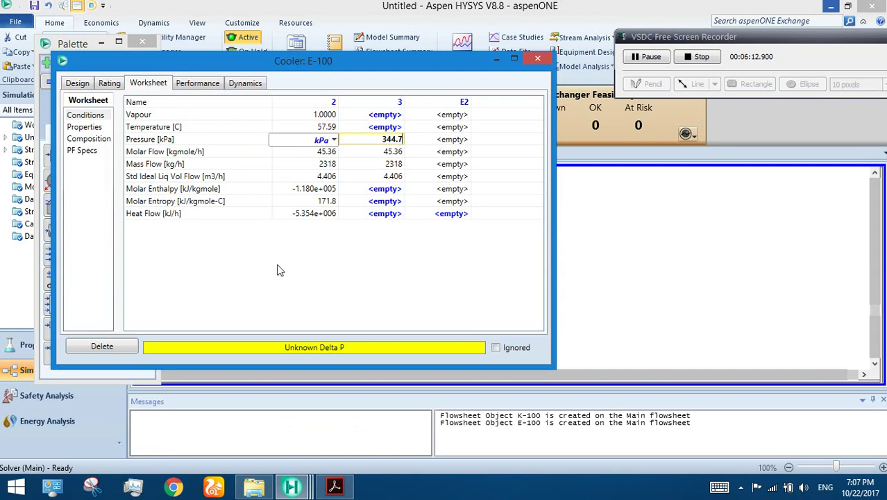
{"action": "key", "text": "Return"}
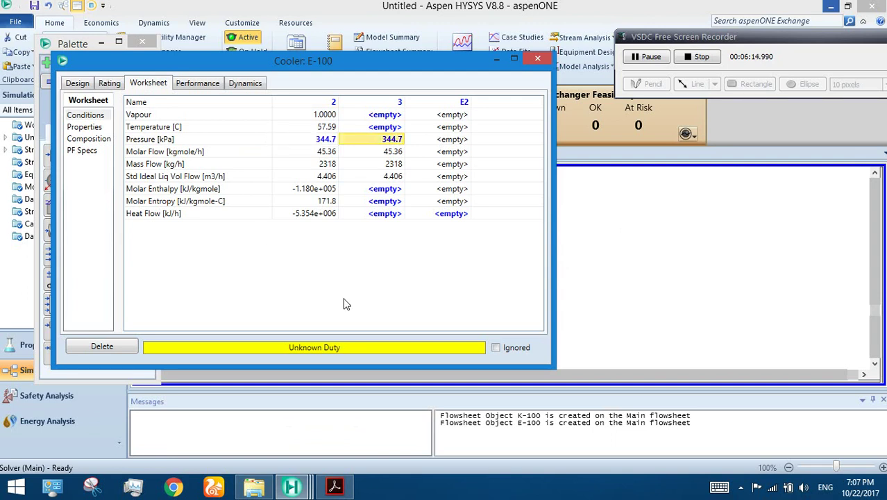
Step: Look over the cooler's Rating, Performance and Dynamics pages, then set stream 3's temperature to 32 °F
{"action": "left_click", "coordinate": [104, 83]}
{"action": "left_click", "coordinate": [187, 84]}
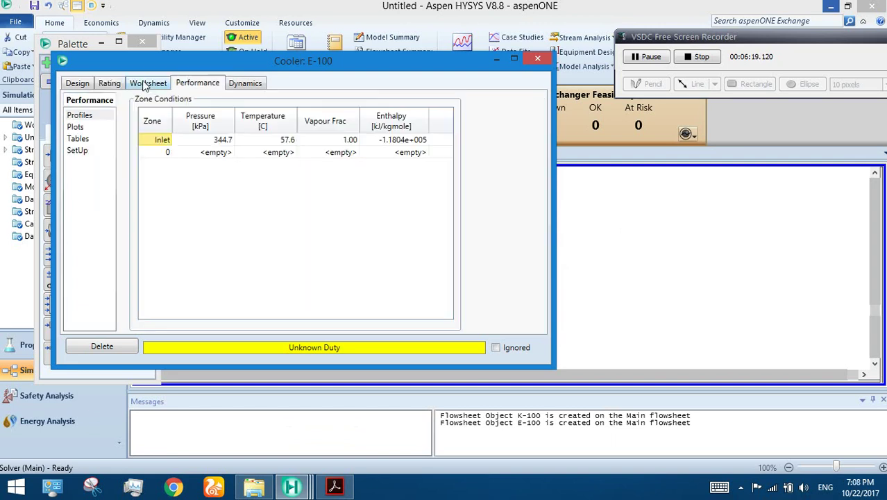
{"action": "left_click", "coordinate": [148, 83]}
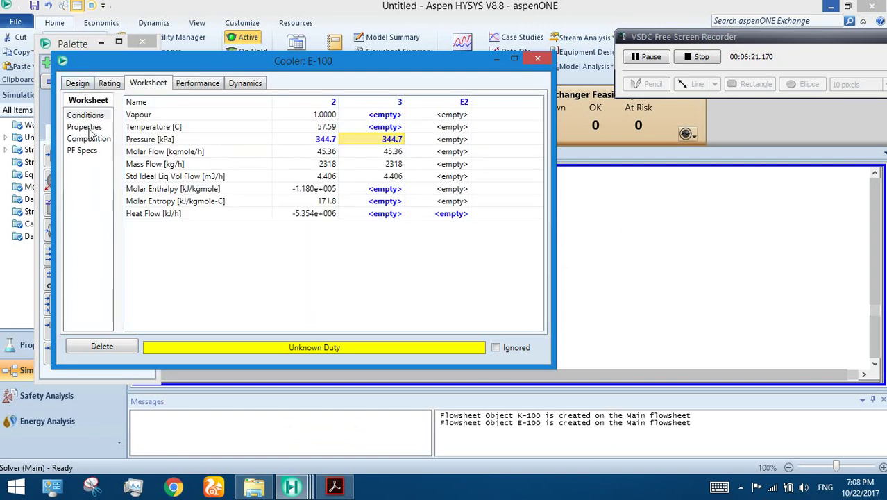
{"action": "left_click", "coordinate": [245, 86]}
{"action": "left_click", "coordinate": [191, 84]}
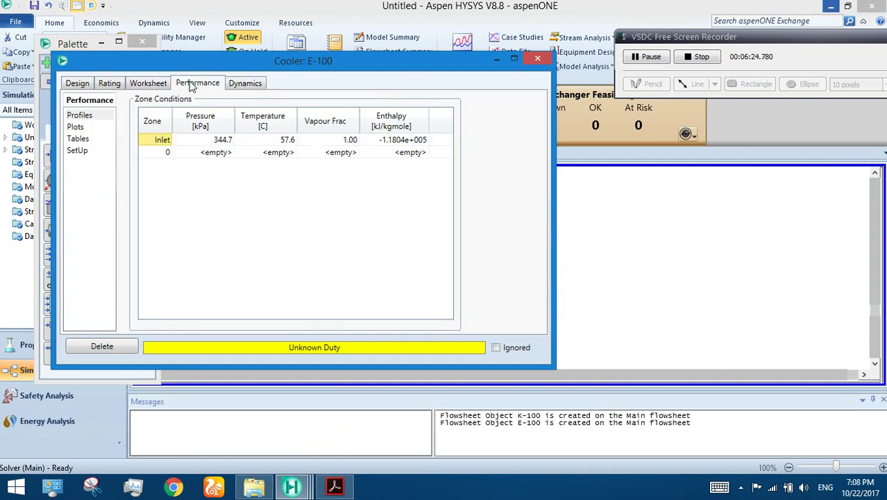
{"action": "left_click", "coordinate": [145, 89]}
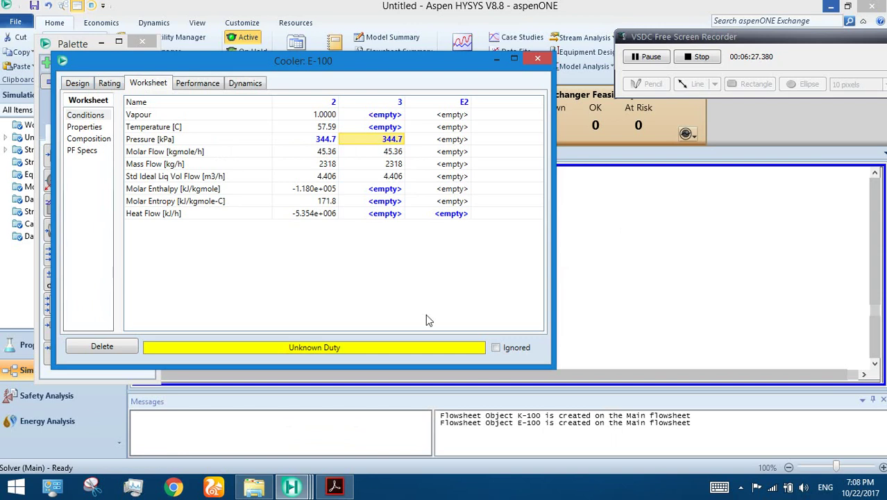
{"action": "left_click", "coordinate": [392, 128]}
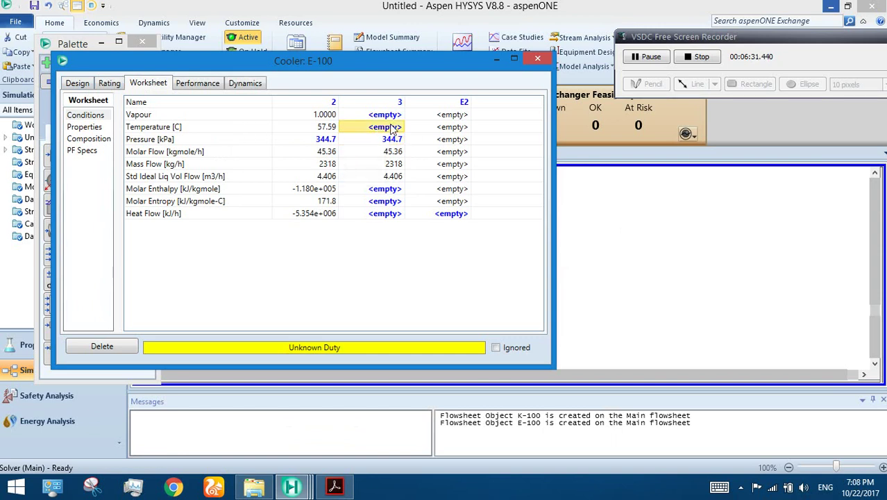
{"action": "type", "text": "32"}
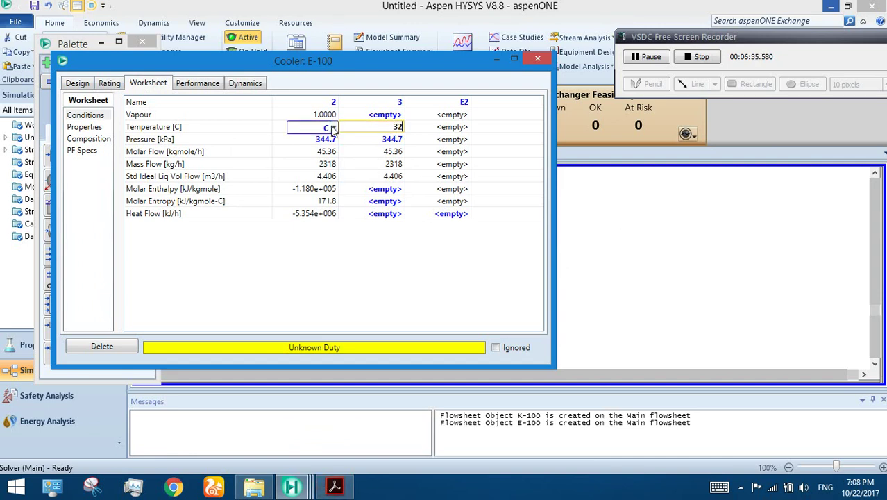
{"action": "left_click", "coordinate": [334, 130]}
{"action": "left_click", "coordinate": [306, 170]}
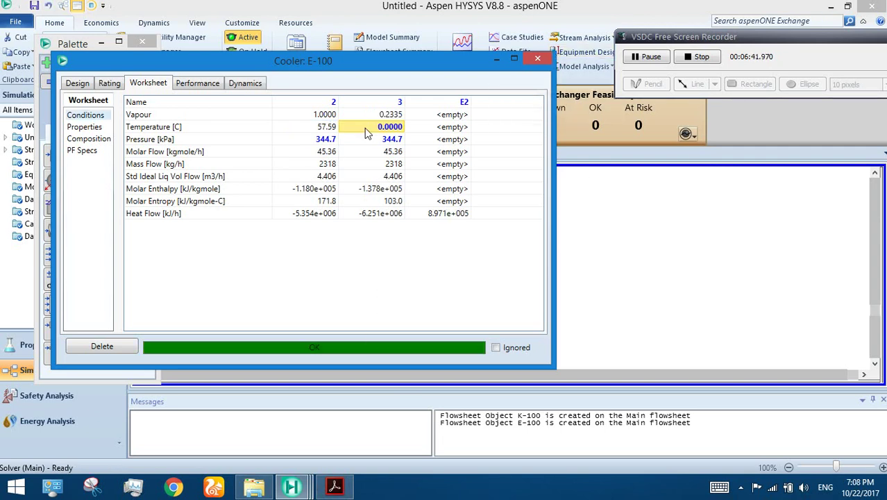
{"action": "mouse_move", "coordinate": [365, 129]}
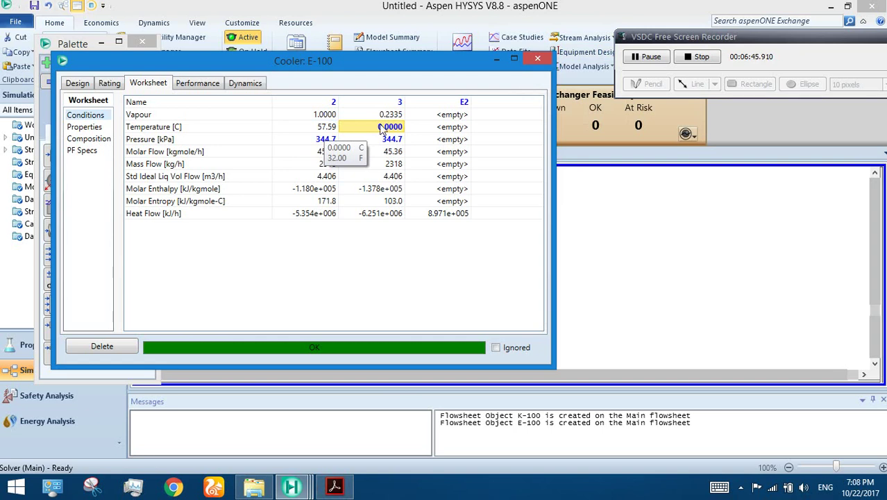
Step: Close the cooler window, recheck the problem PDF, and place a separator right of E-100
{"action": "left_click", "coordinate": [590, 303]}
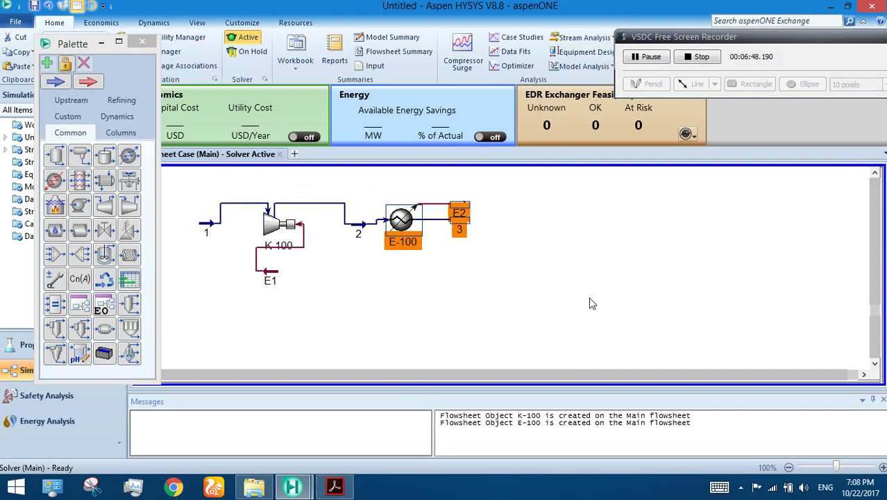
{"action": "left_click", "coordinate": [334, 486]}
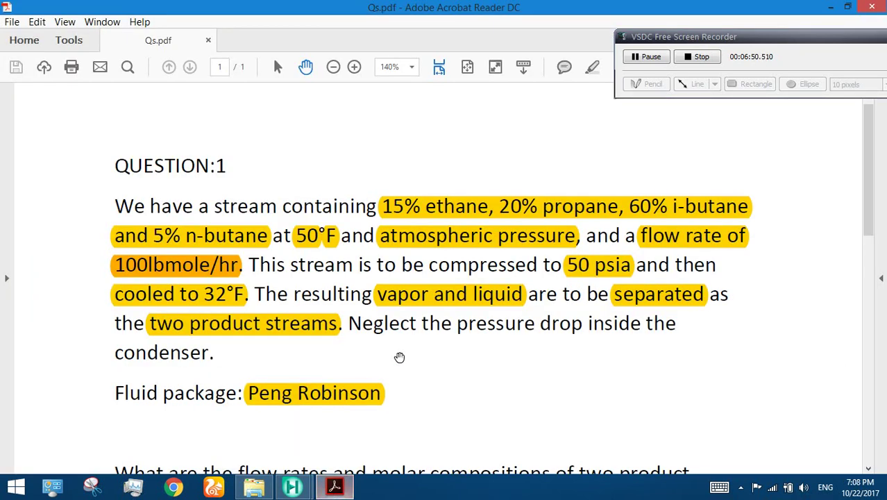
{"action": "scroll", "coordinate": [400, 357], "scroll_direction": "down", "scroll_amount": 3}
{"action": "scroll", "coordinate": [486, 327], "scroll_direction": "up", "scroll_amount": 1}
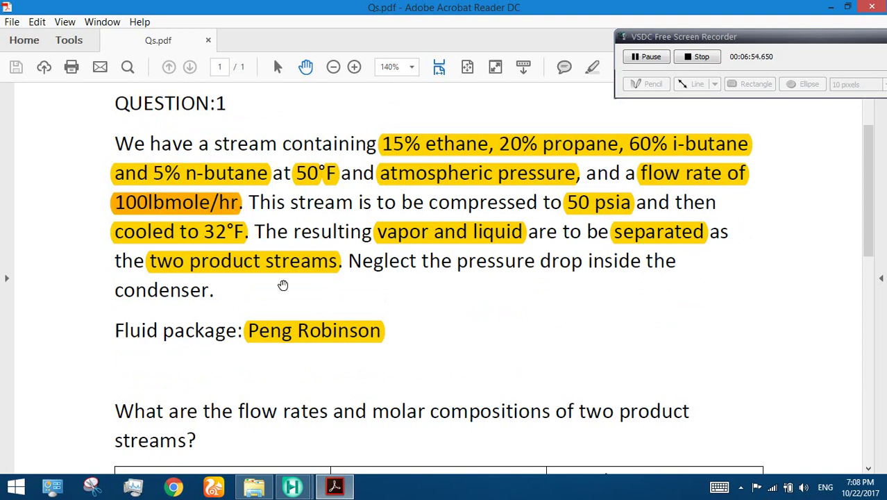
{"action": "left_click", "coordinate": [833, 6]}
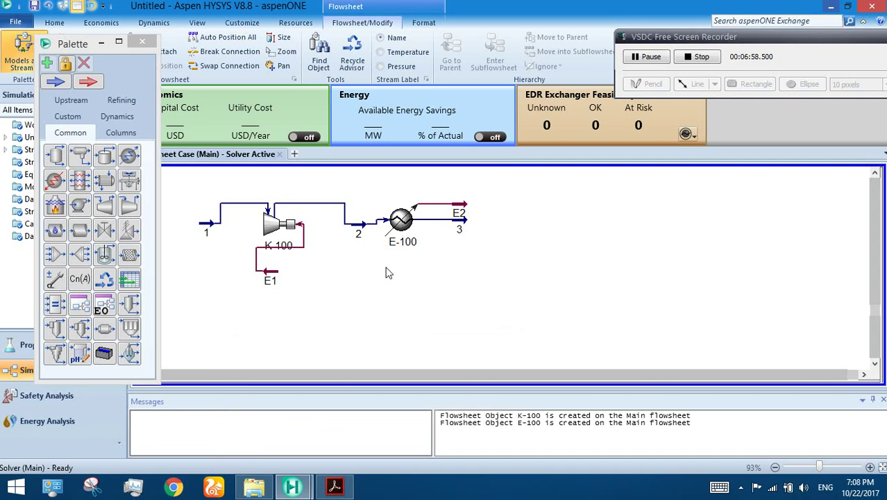
{"action": "left_click_drag", "start_coordinate": [50, 165], "coordinate": [517, 264]}
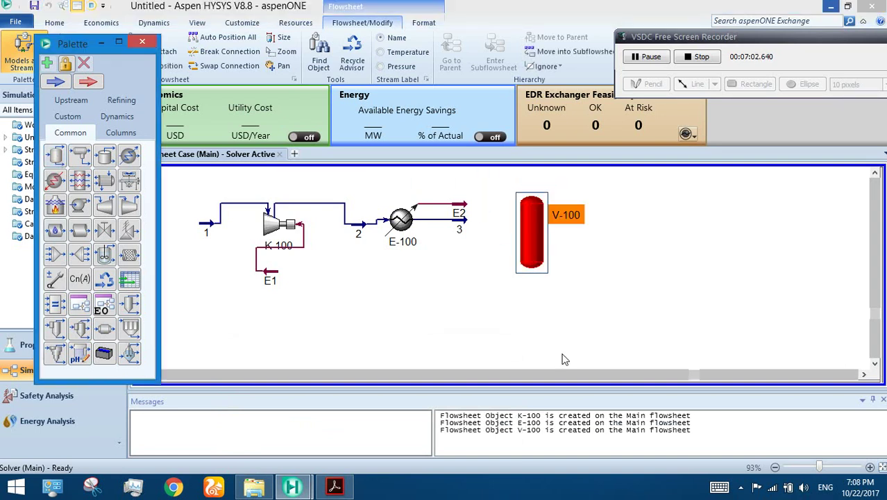
Step: Connect separator V-100 with inlet 3, vapour outlet V and liquid outlet L, then close it
{"action": "double_click", "coordinate": [533, 238]}
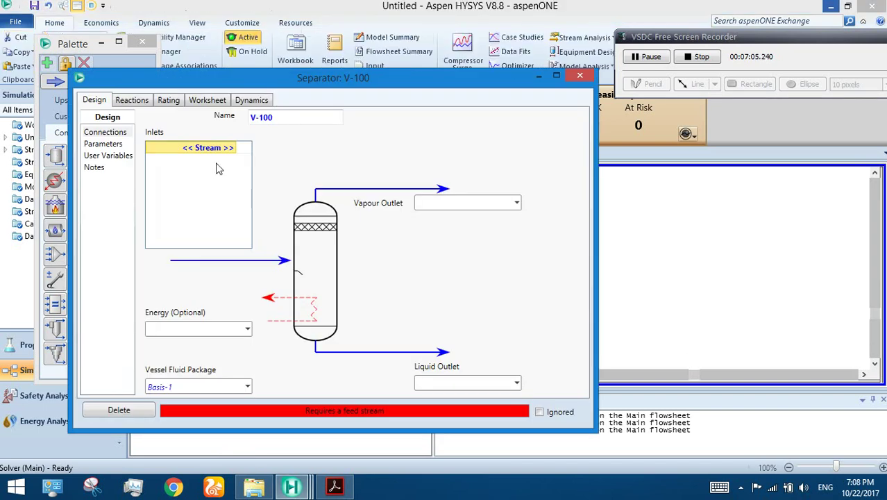
{"action": "left_click", "coordinate": [231, 149]}
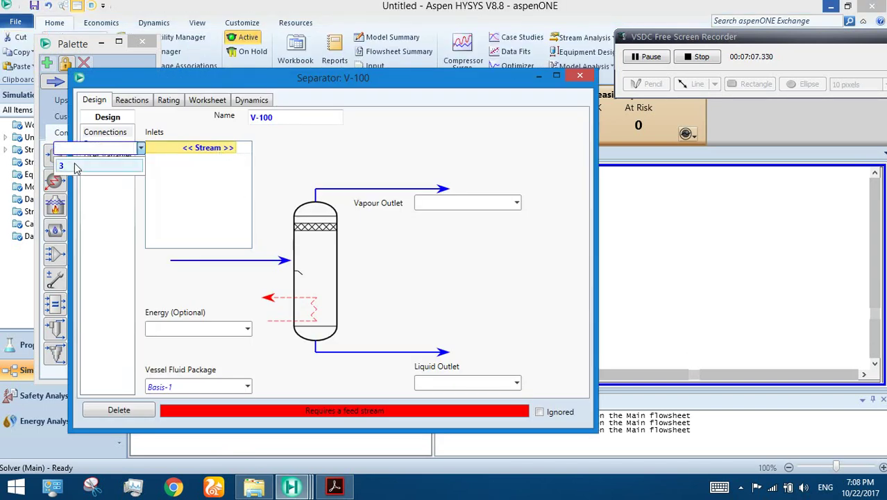
{"action": "left_click", "coordinate": [76, 166]}
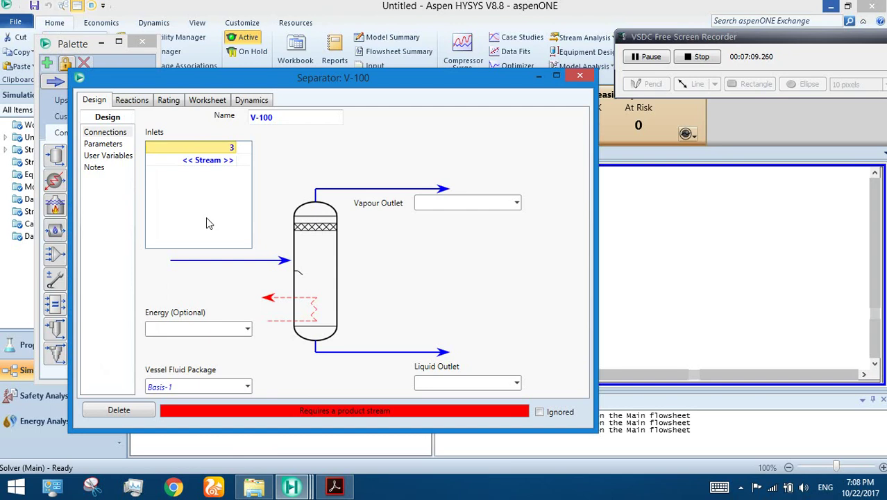
{"action": "left_click_drag", "start_coordinate": [343, 73], "coordinate": [390, 34]}
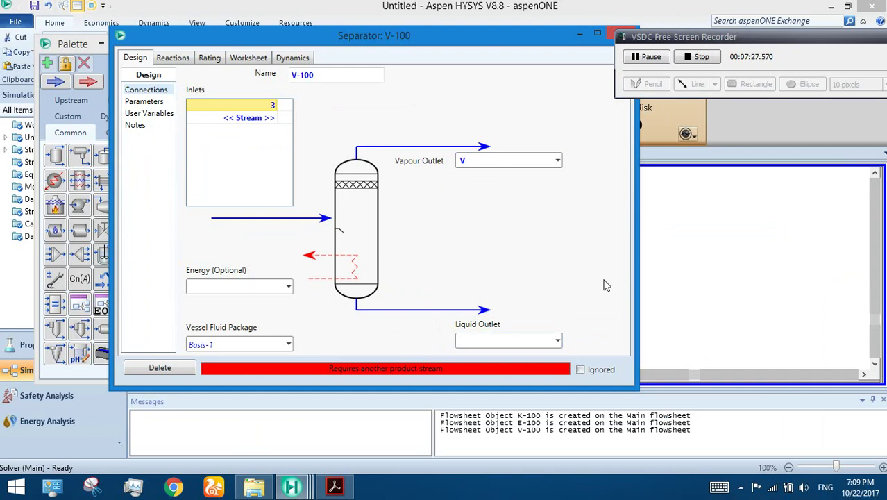
{"action": "key", "text": "Return"}
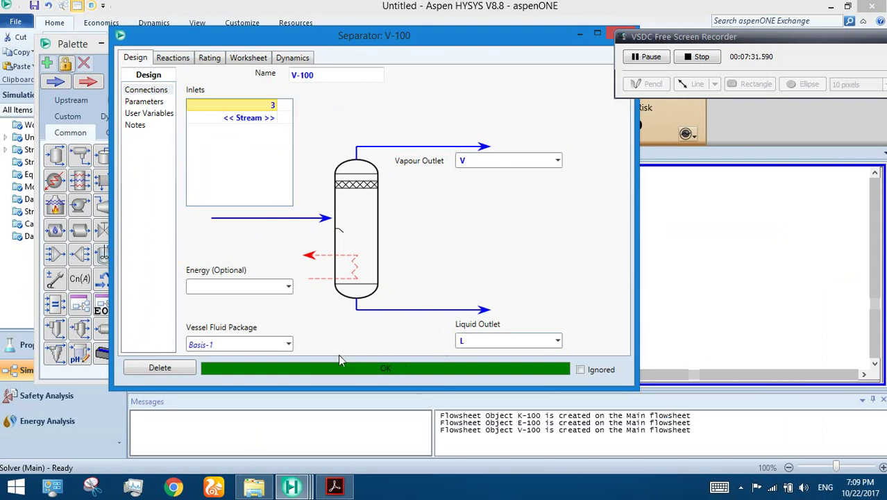
{"action": "left_click_drag", "start_coordinate": [546, 39], "coordinate": [447, 33]}
{"action": "left_click", "coordinate": [526, 29]}
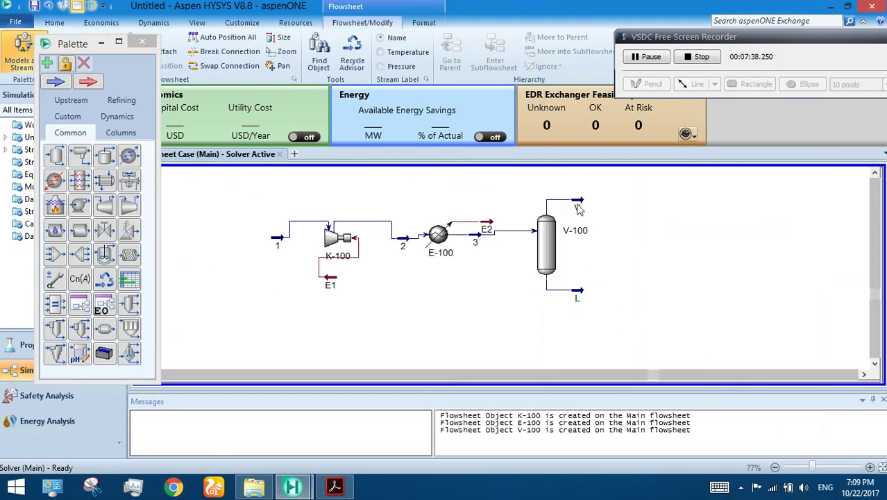
Step: Open vapour stream V's properties and check the vapour/liquid composition table in Qs.pdf
{"action": "mouse_move", "coordinate": [577, 205]}
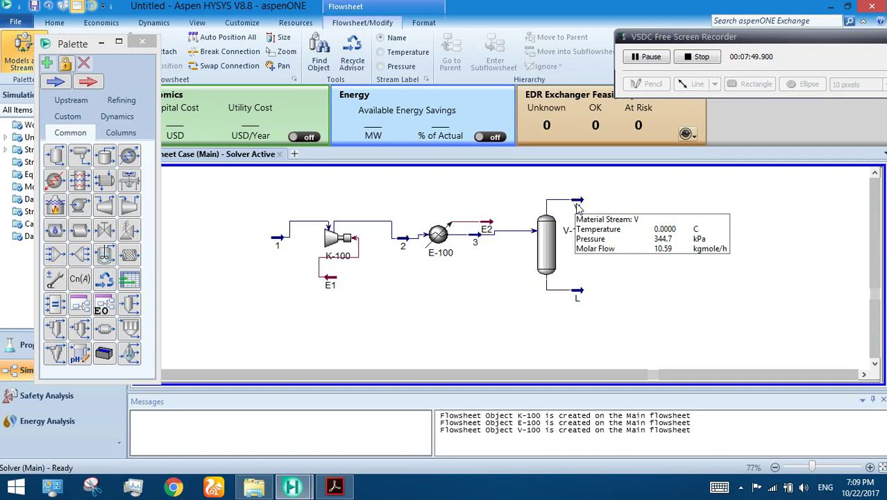
{"action": "double_click", "coordinate": [578, 203]}
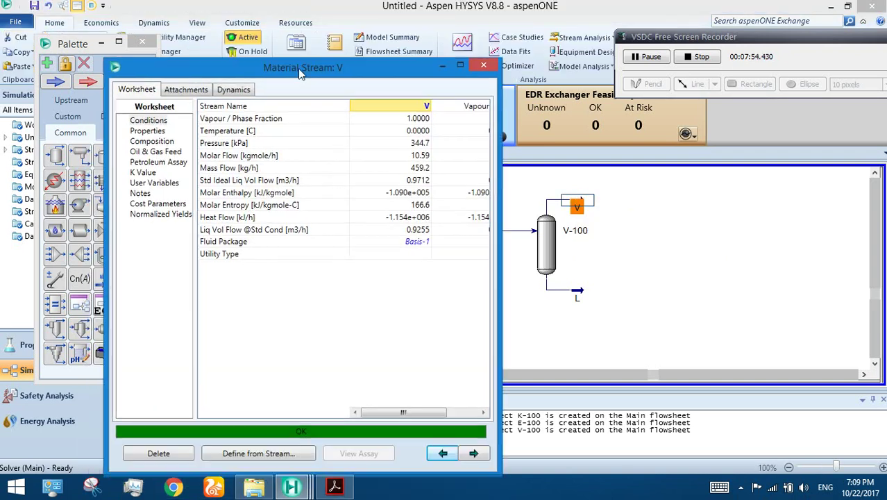
{"action": "left_click_drag", "start_coordinate": [298, 69], "coordinate": [313, 43]}
{"action": "left_click", "coordinate": [335, 488]}
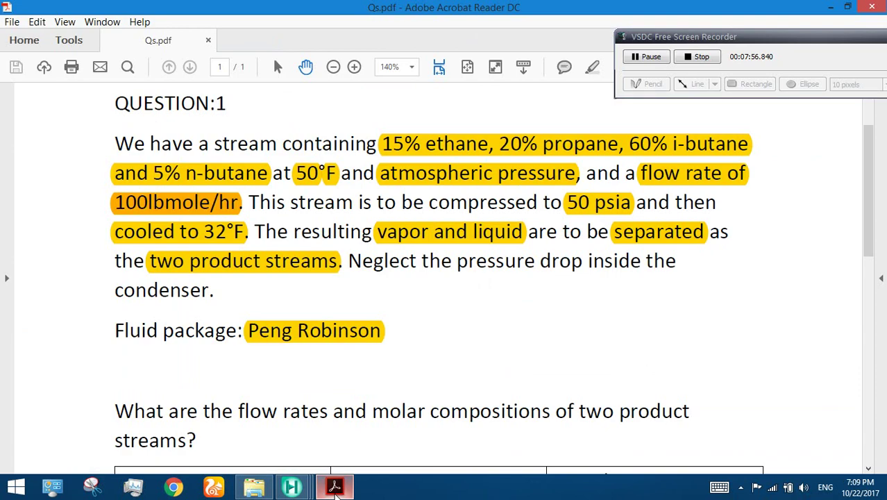
{"action": "scroll", "coordinate": [208, 313], "scroll_direction": "down", "scroll_amount": 3}
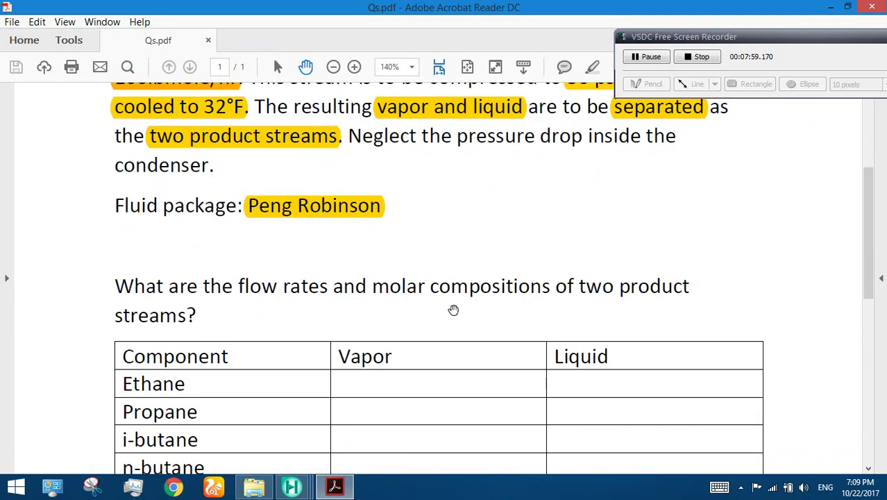
{"action": "scroll", "coordinate": [150, 312], "scroll_direction": "down", "scroll_amount": 3}
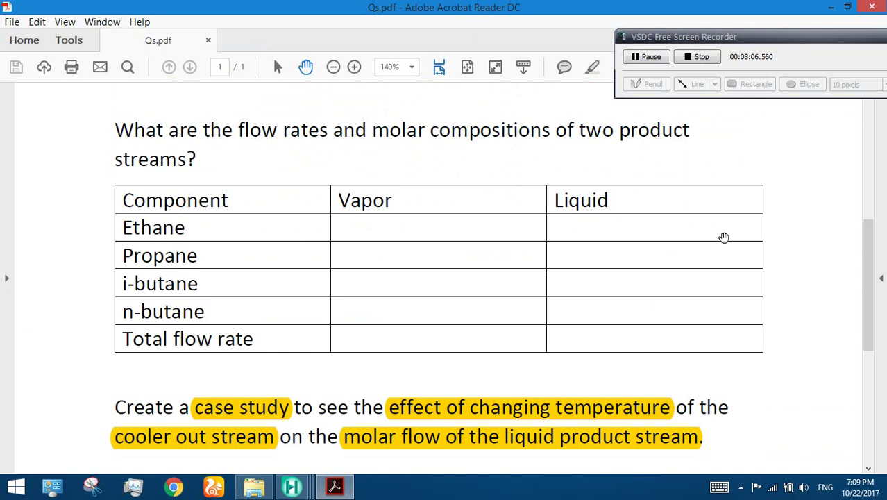
{"action": "scroll", "coordinate": [400, 166], "scroll_direction": "up", "scroll_amount": 1}
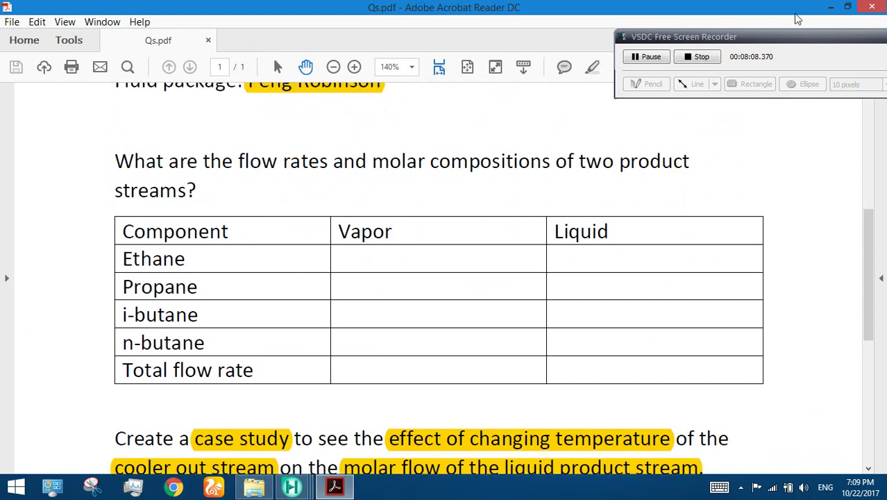
{"action": "left_click", "coordinate": [829, 9]}
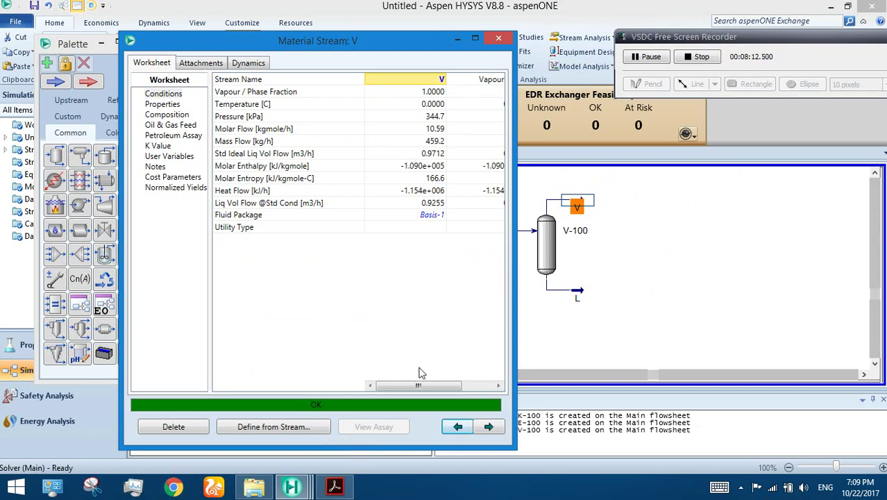
Step: Review stream V's mole fractions (ethane 0.4026, propane 0.2479, i-butane 0.3299, n-butane 0.0196) against the PDF, then close it
{"action": "left_click", "coordinate": [168, 115]}
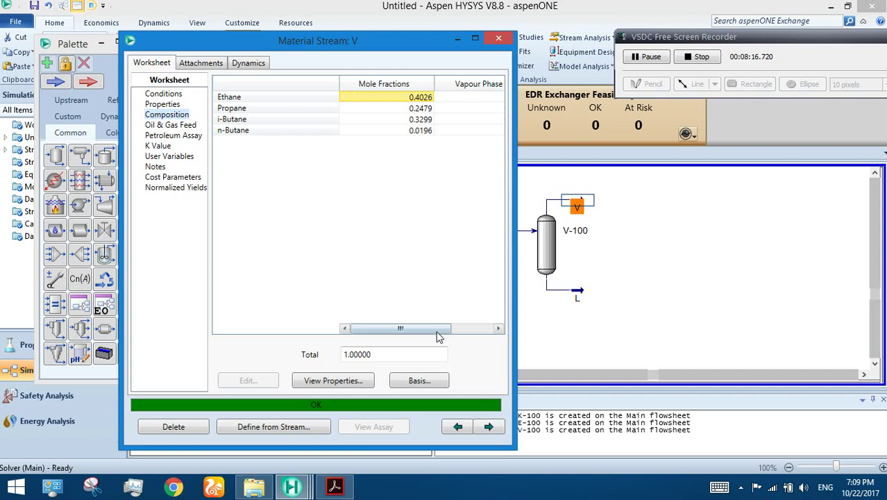
{"action": "mouse_move", "coordinate": [438, 330]}
{"action": "left_mouse_down"}
{"action": "mouse_move", "coordinate": [461, 331]}
{"action": "mouse_move", "coordinate": [428, 330]}
{"action": "left_mouse_up"}
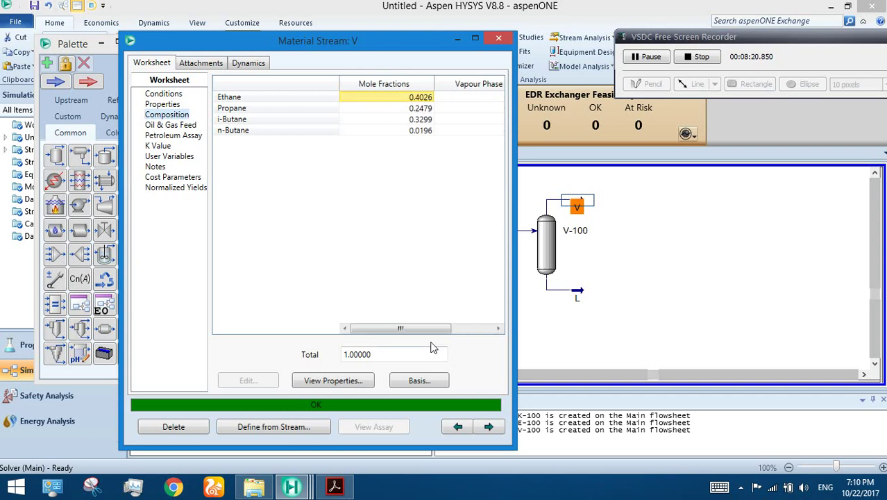
{"action": "mouse_move", "coordinate": [426, 332]}
{"action": "left_mouse_down"}
{"action": "mouse_move", "coordinate": [474, 336]}
{"action": "mouse_move", "coordinate": [409, 336]}
{"action": "left_mouse_up"}
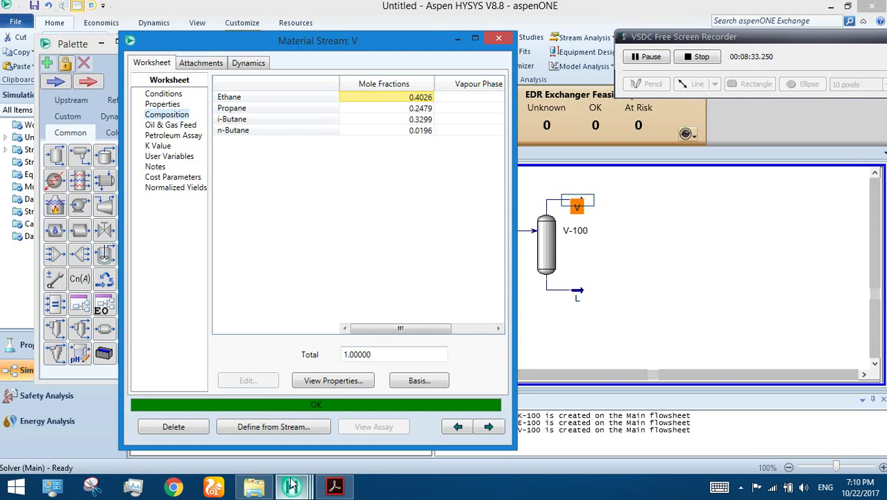
{"action": "left_click", "coordinate": [333, 487]}
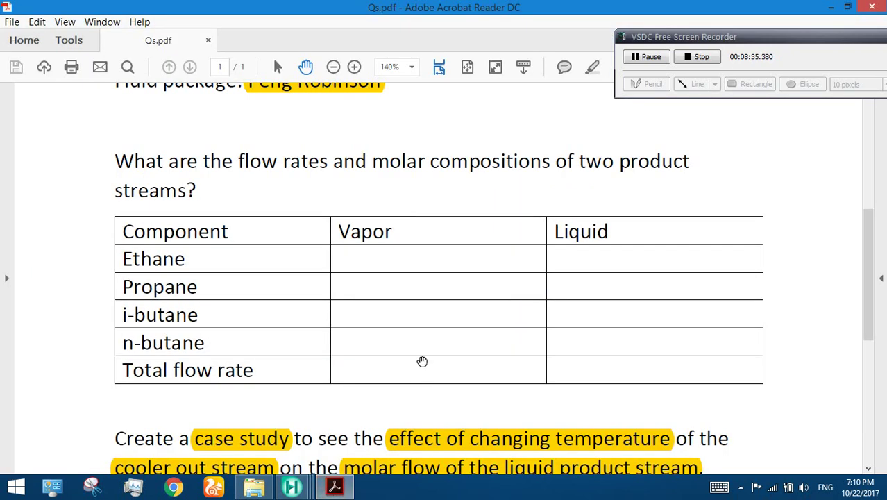
{"action": "scroll", "coordinate": [420, 354], "scroll_direction": "down", "scroll_amount": 1}
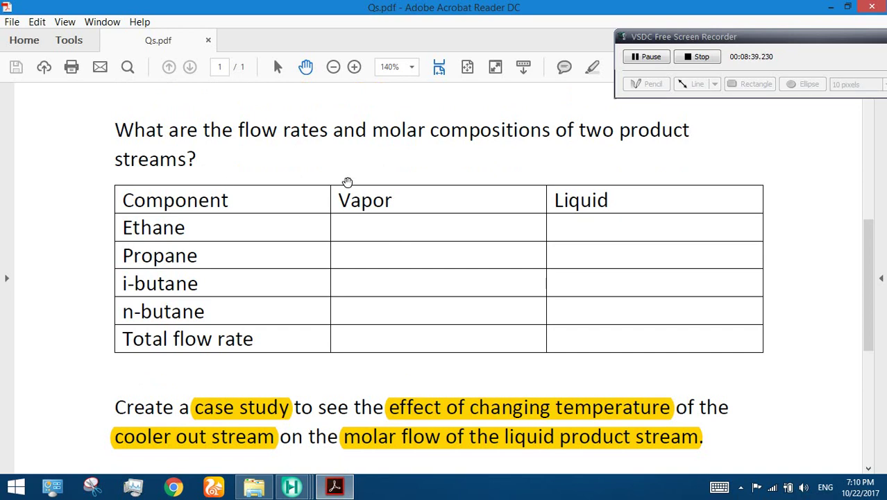
{"action": "left_click", "coordinate": [833, 7]}
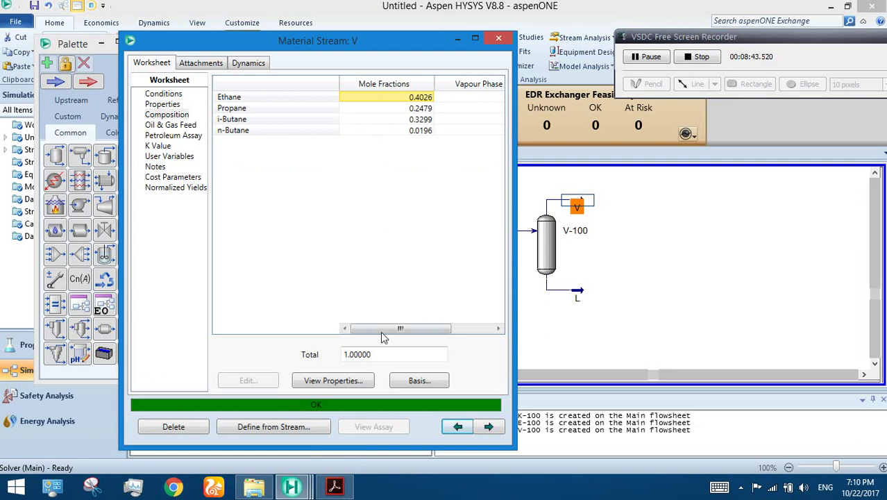
{"action": "left_click_drag", "start_coordinate": [387, 332], "coordinate": [440, 331]}
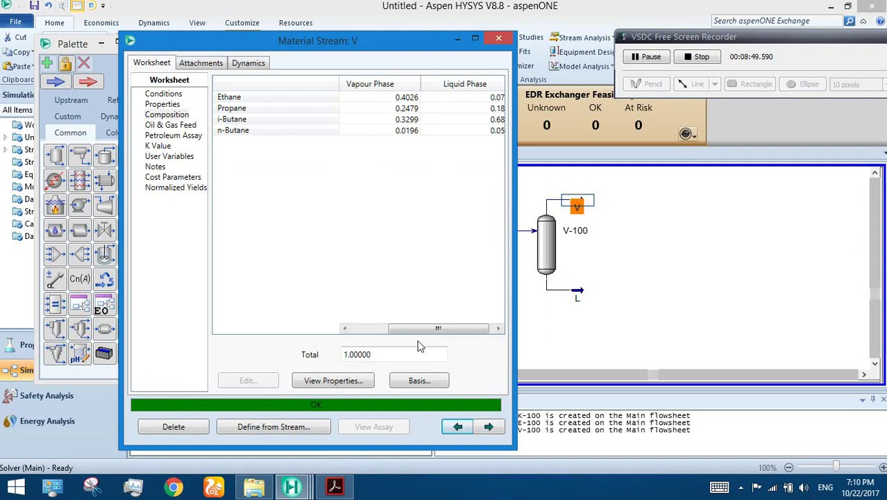
{"action": "left_click", "coordinate": [498, 40]}
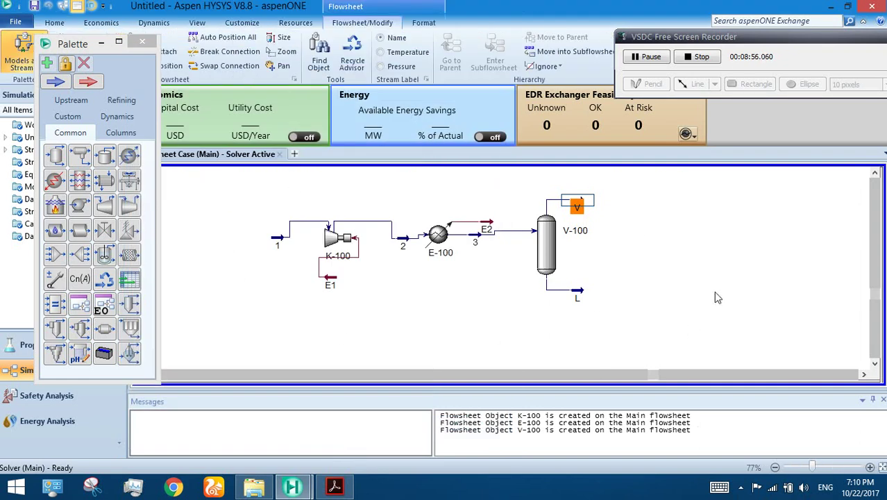
{"action": "left_click", "coordinate": [634, 306]}
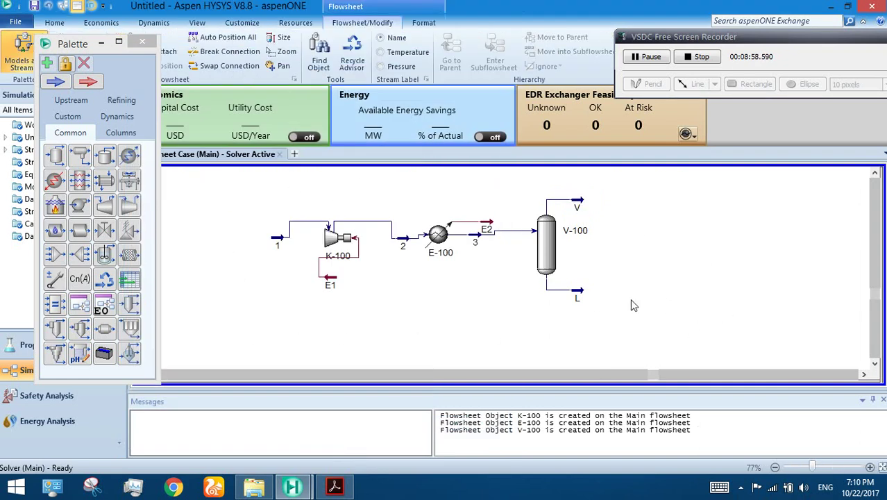
{"action": "right_click", "coordinate": [582, 295]}
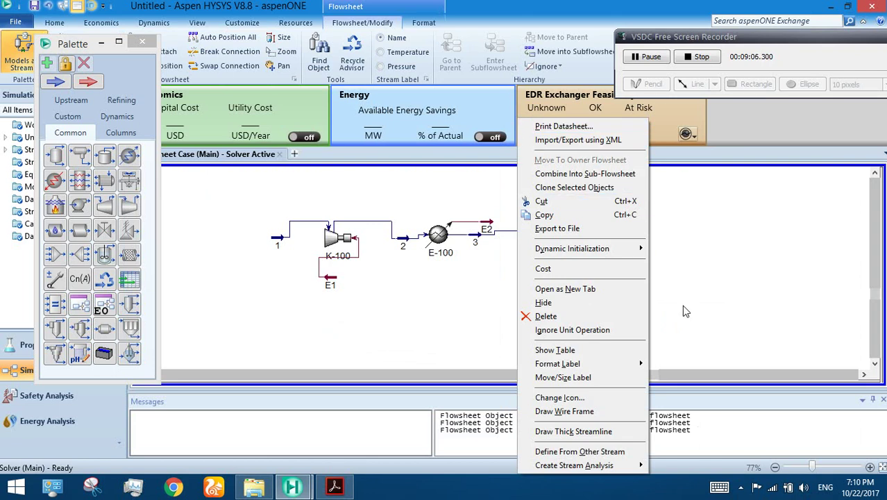
{"action": "left_click", "coordinate": [707, 320]}
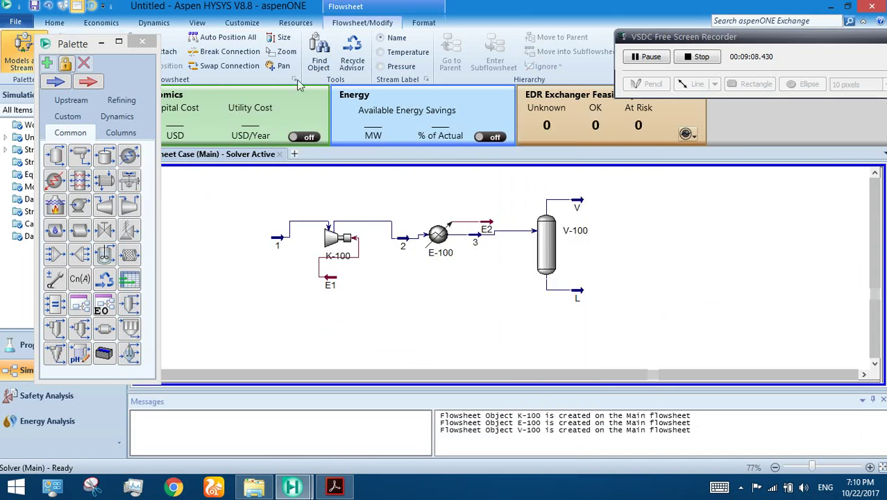